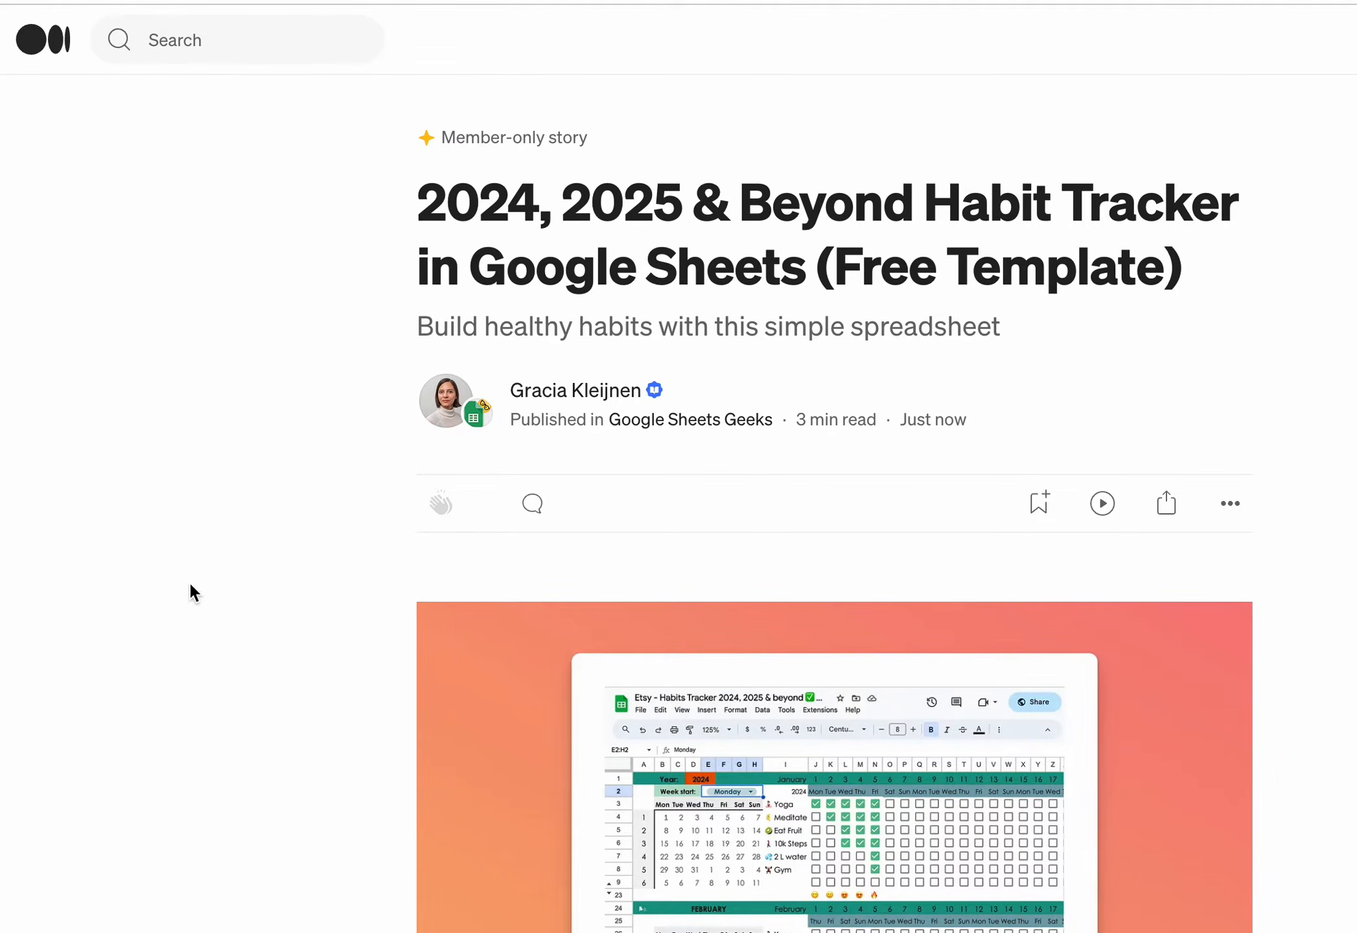
Skim the Medium article presenting the free habit tracker template for Google Sheets.
{"action": "scroll", "coordinate": [192, 591], "scroll_direction": "down", "scroll_amount": 12}
{"action": "scroll", "coordinate": [189, 584], "scroll_direction": "down", "scroll_amount": 6}
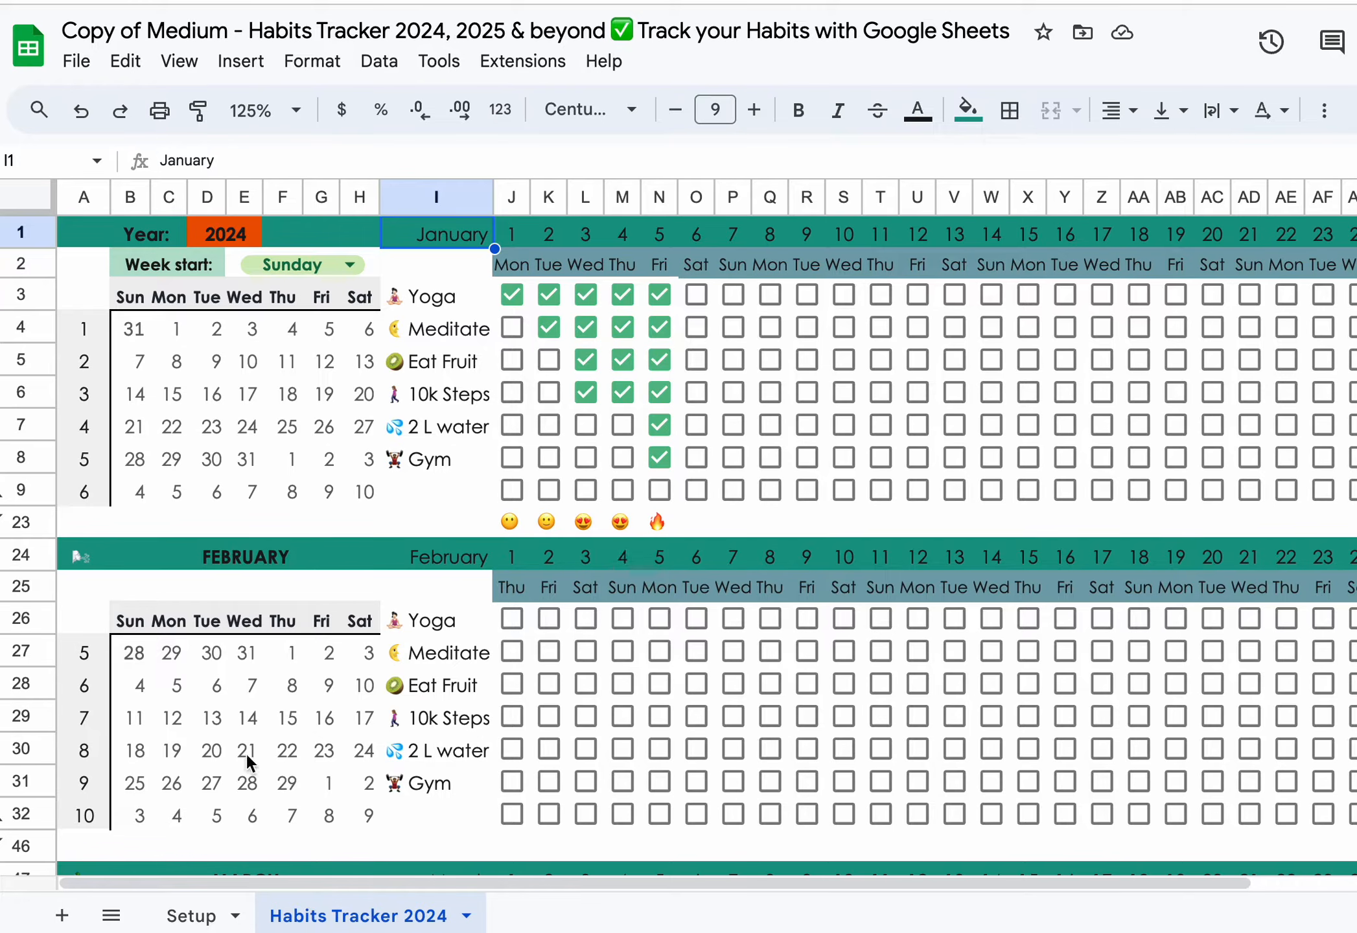
On the Setup sheet, replace the Gym habit in B8 with "Dance class".
{"action": "left_click", "coordinate": [194, 917]}
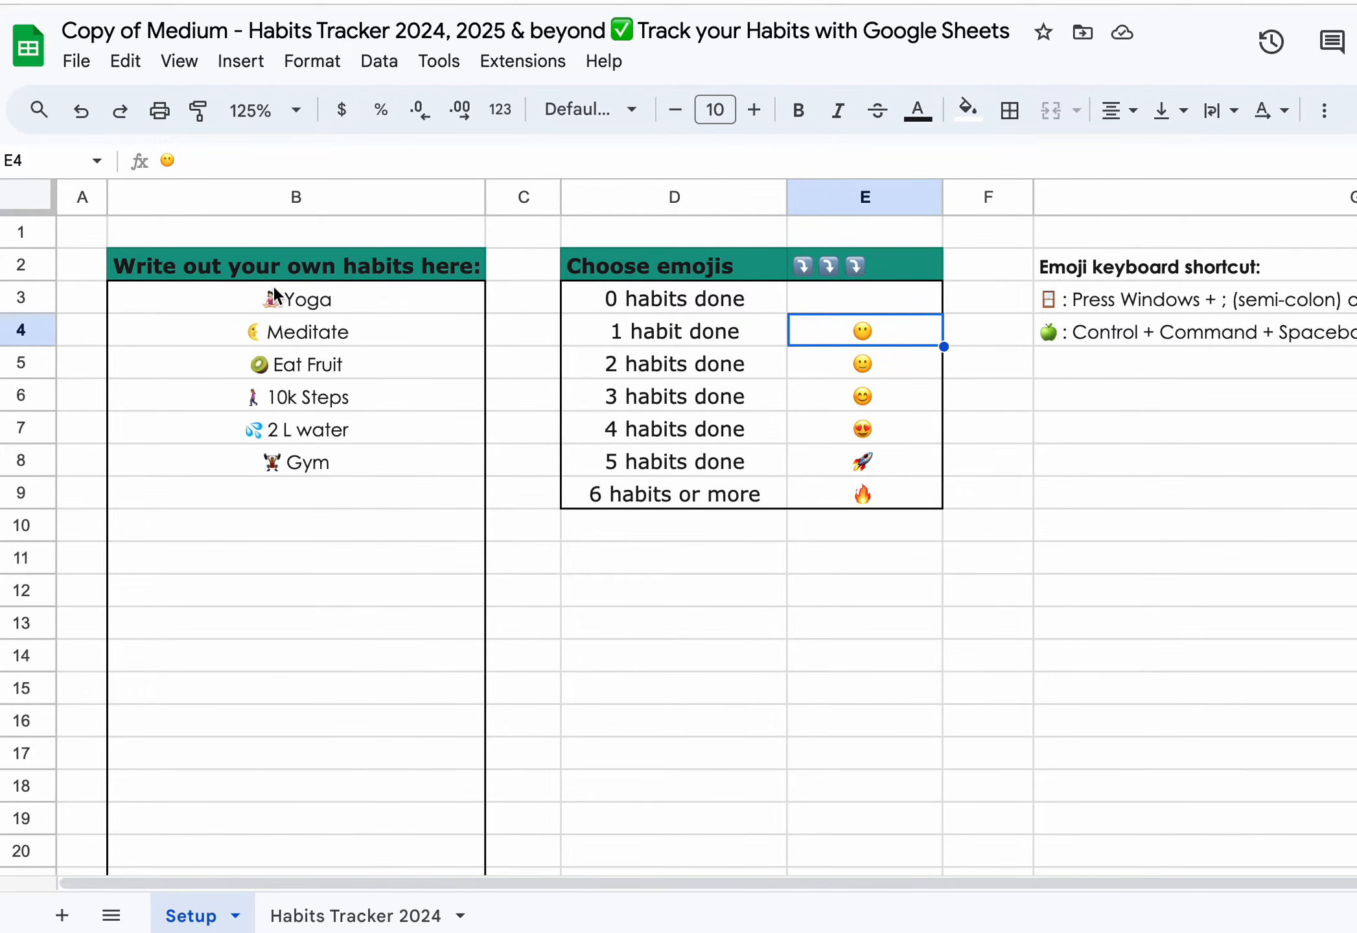
{"action": "left_click", "coordinate": [303, 914]}
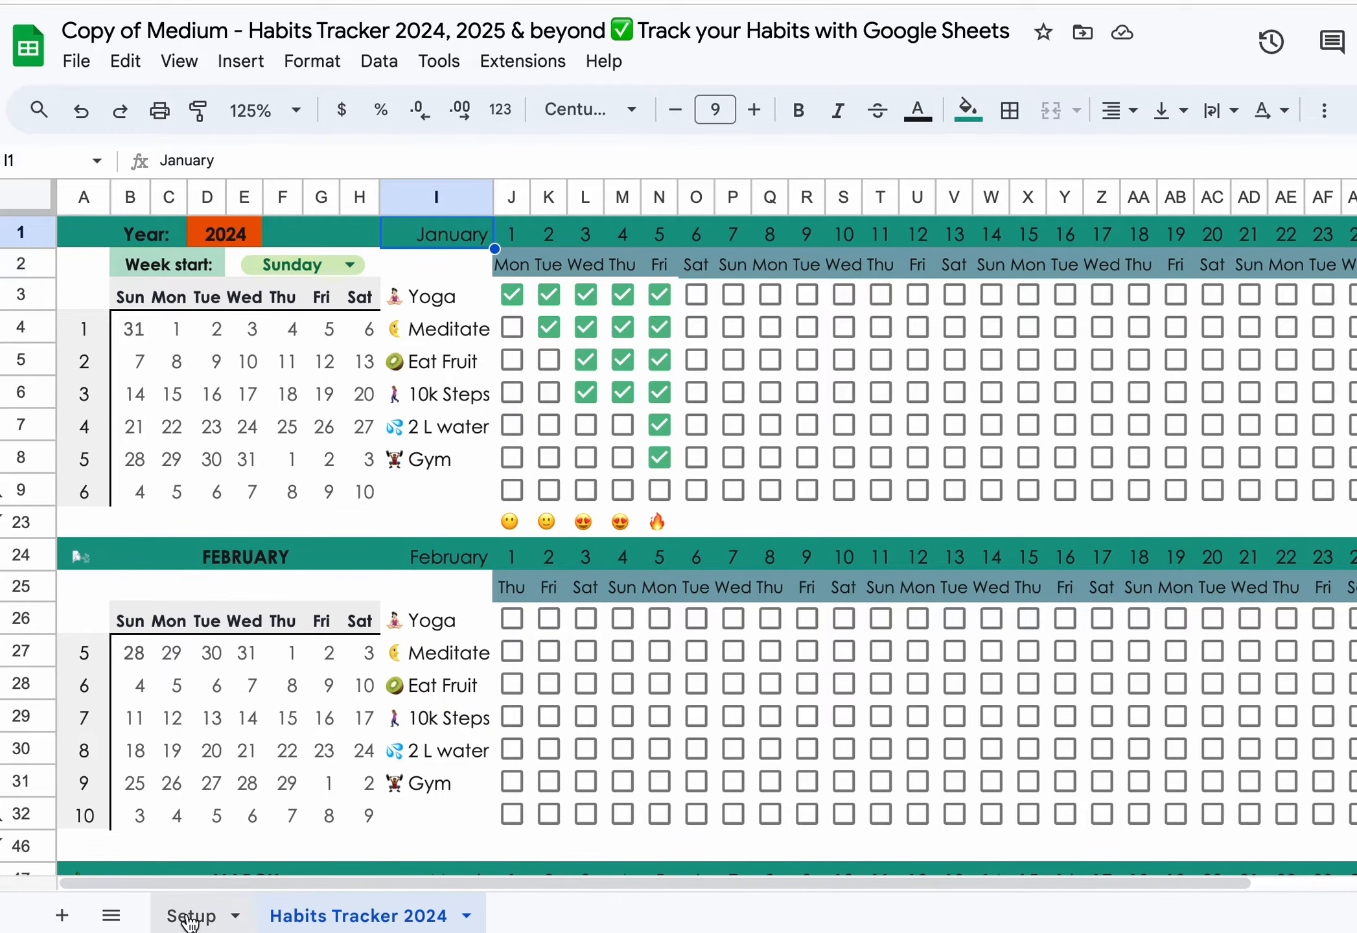
{"action": "left_click", "coordinate": [182, 897]}
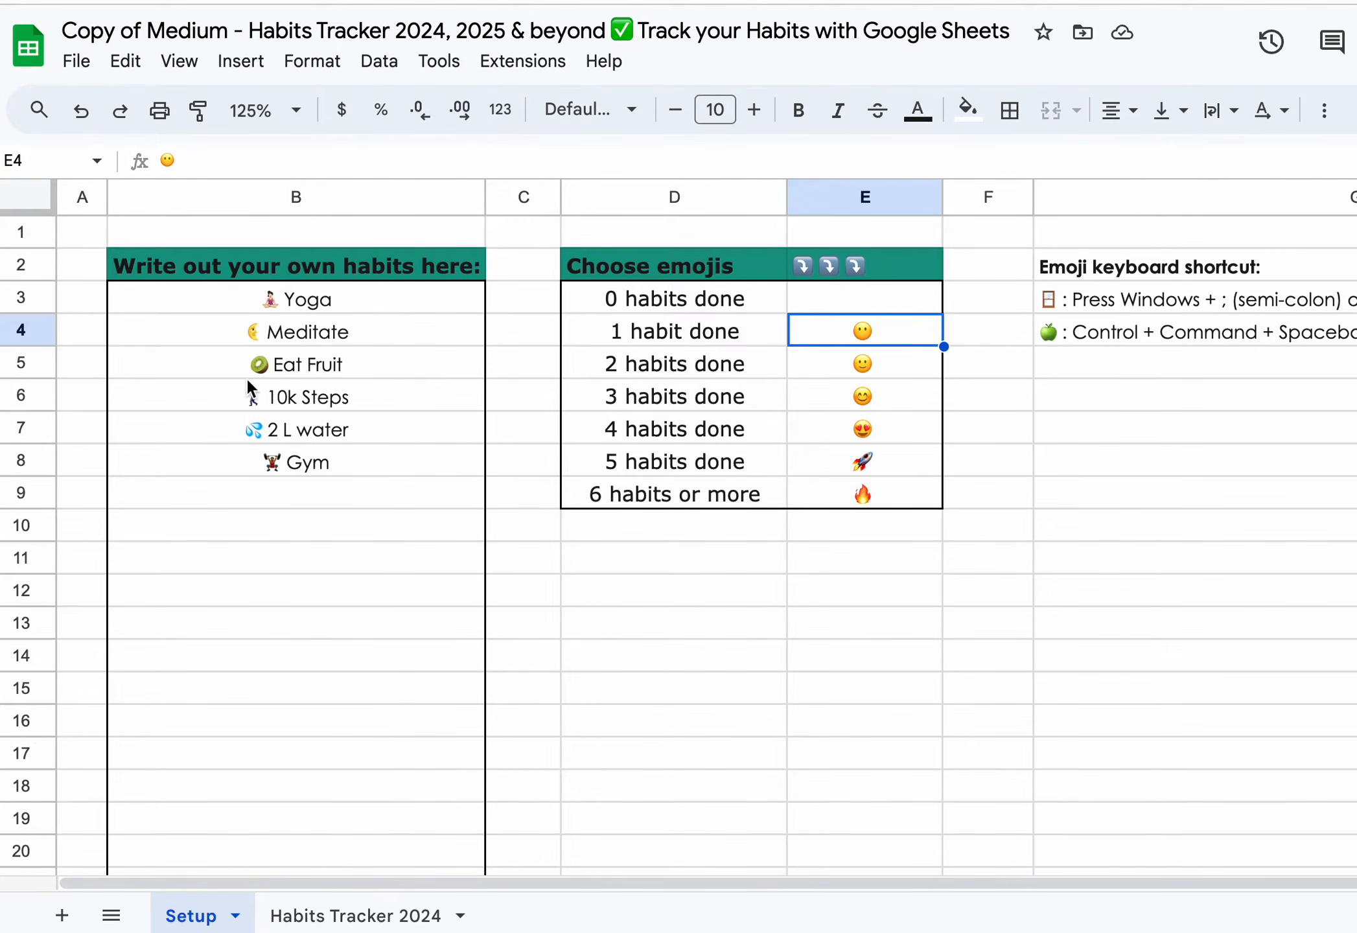
{"action": "left_click_drag", "start_coordinate": [357, 304], "coordinate": [354, 459]}
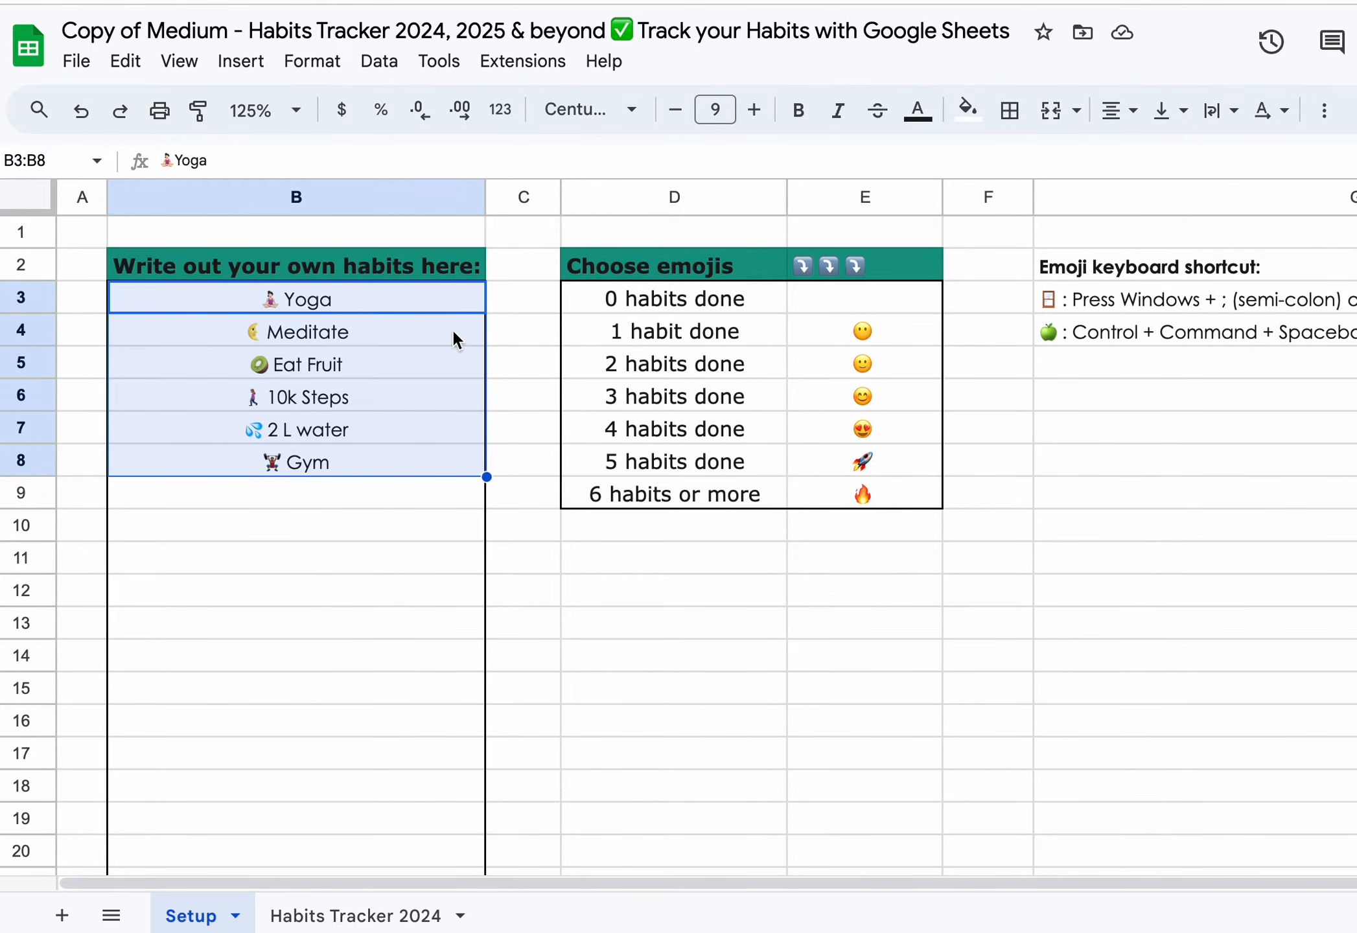
{"action": "left_click", "coordinate": [355, 301]}
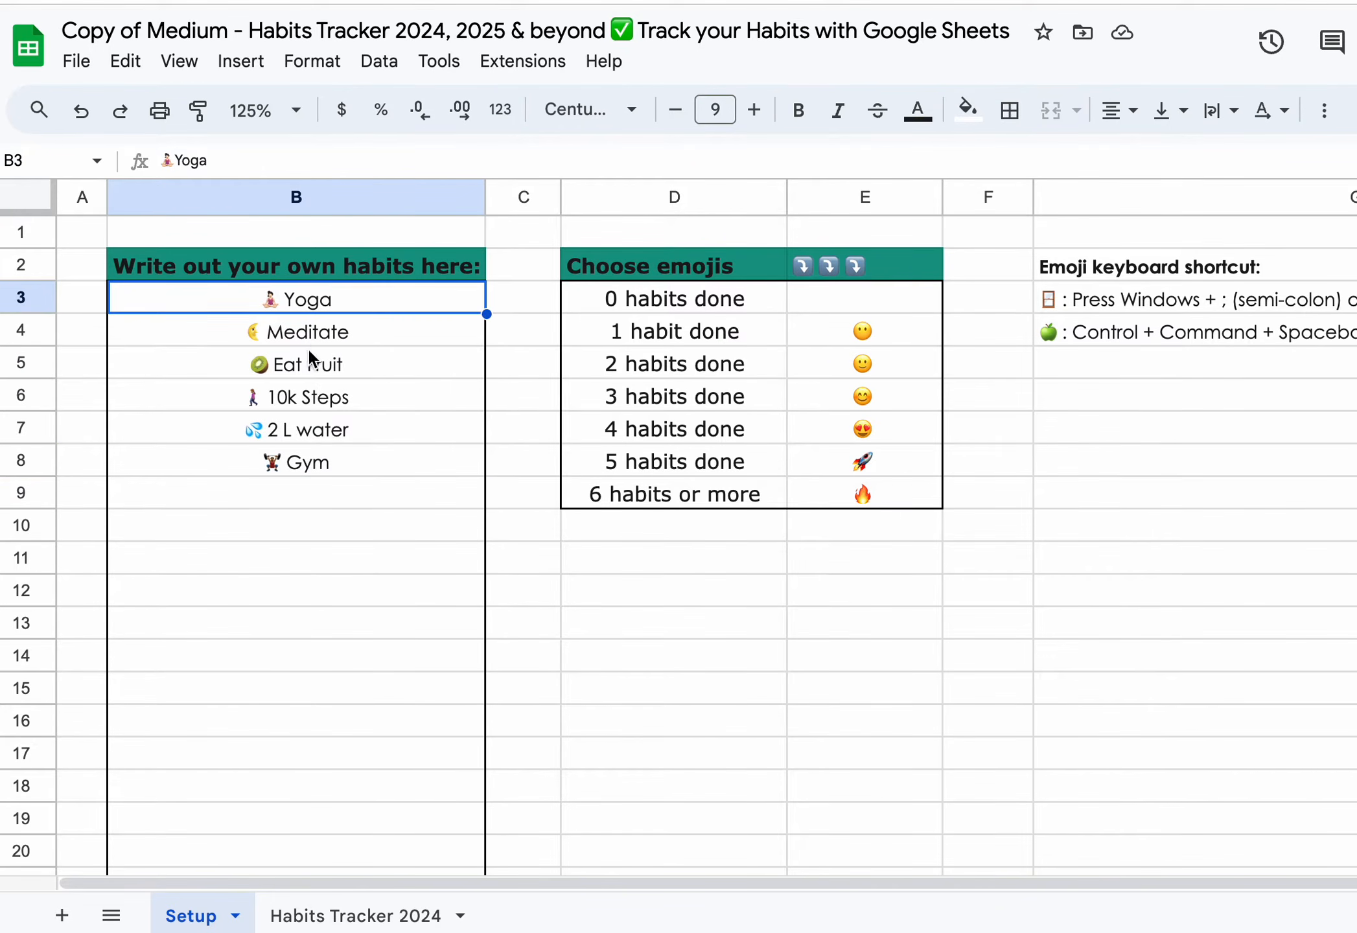
{"action": "left_click", "coordinate": [335, 459]}
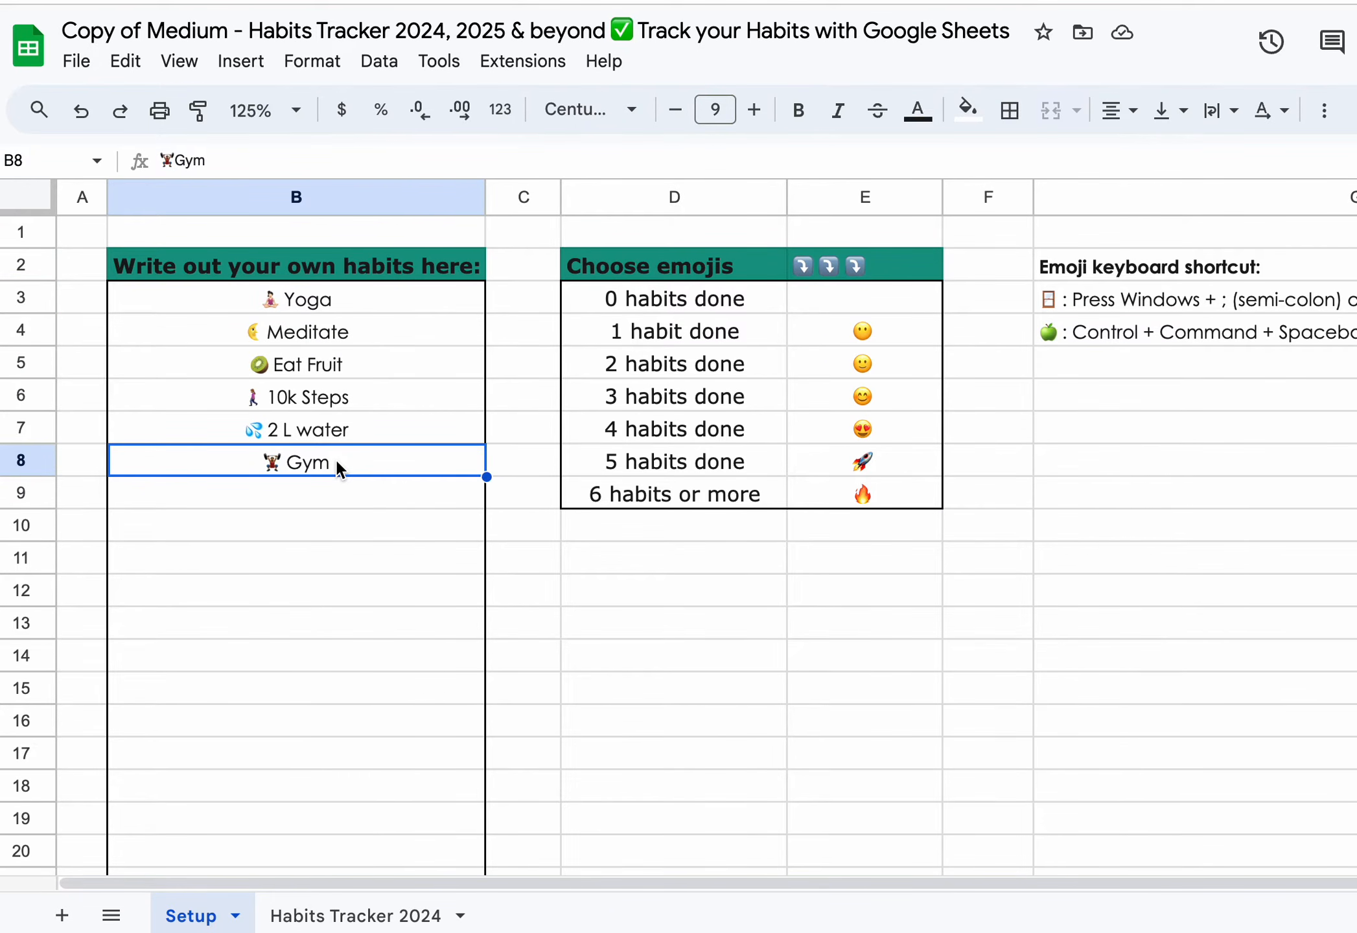
{"action": "key", "text": "Delete"}
{"action": "type", "text": "Dance class"}
{"action": "key", "text": "Return"}
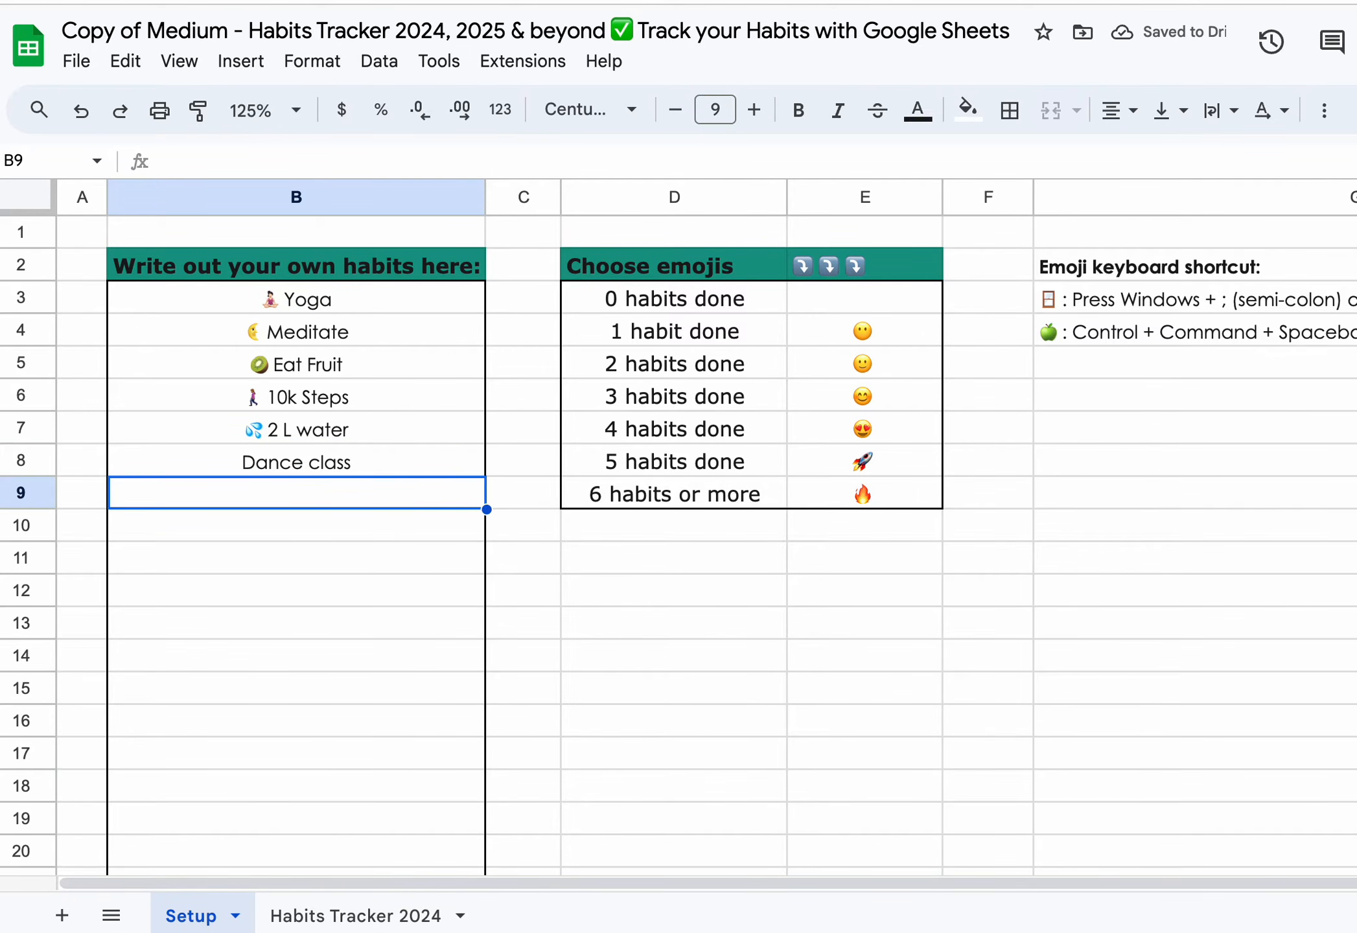
Add "Go to bed at 11" as a new habit in B9, below Dance class.
{"action": "type", "text": "Go to"}
{"action": "key", "text": "BackSpace"}
{"action": "key", "text": "BackSpace"}
{"action": "key", "text": "BackSpace"}
{"action": "key", "text": "BackSpace"}
{"action": "key", "text": "BackSpace"}
{"action": "type", "text": "Go to bed at 11"}
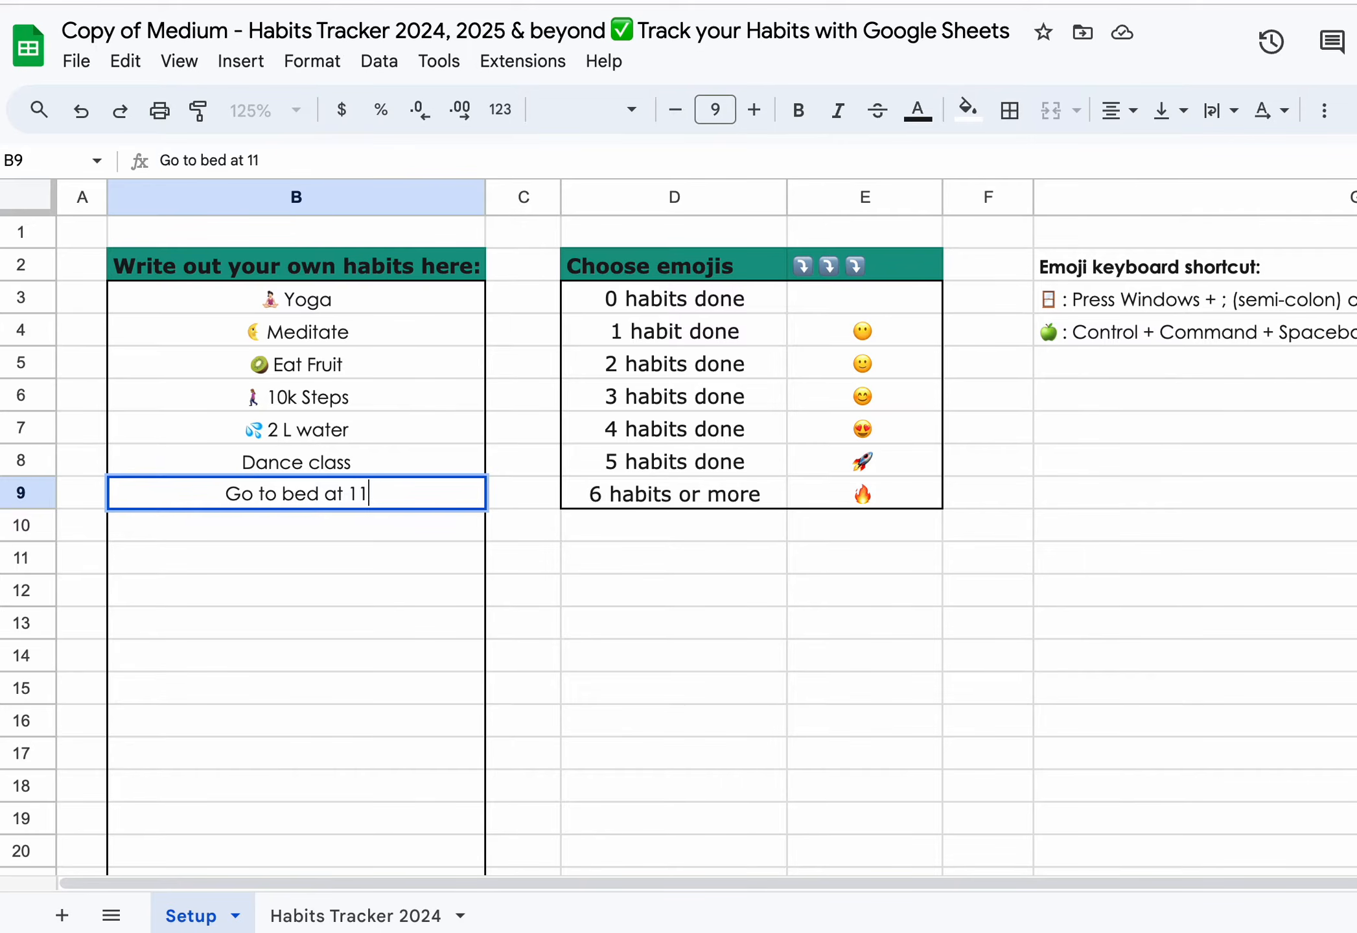
{"action": "key", "text": "Return"}
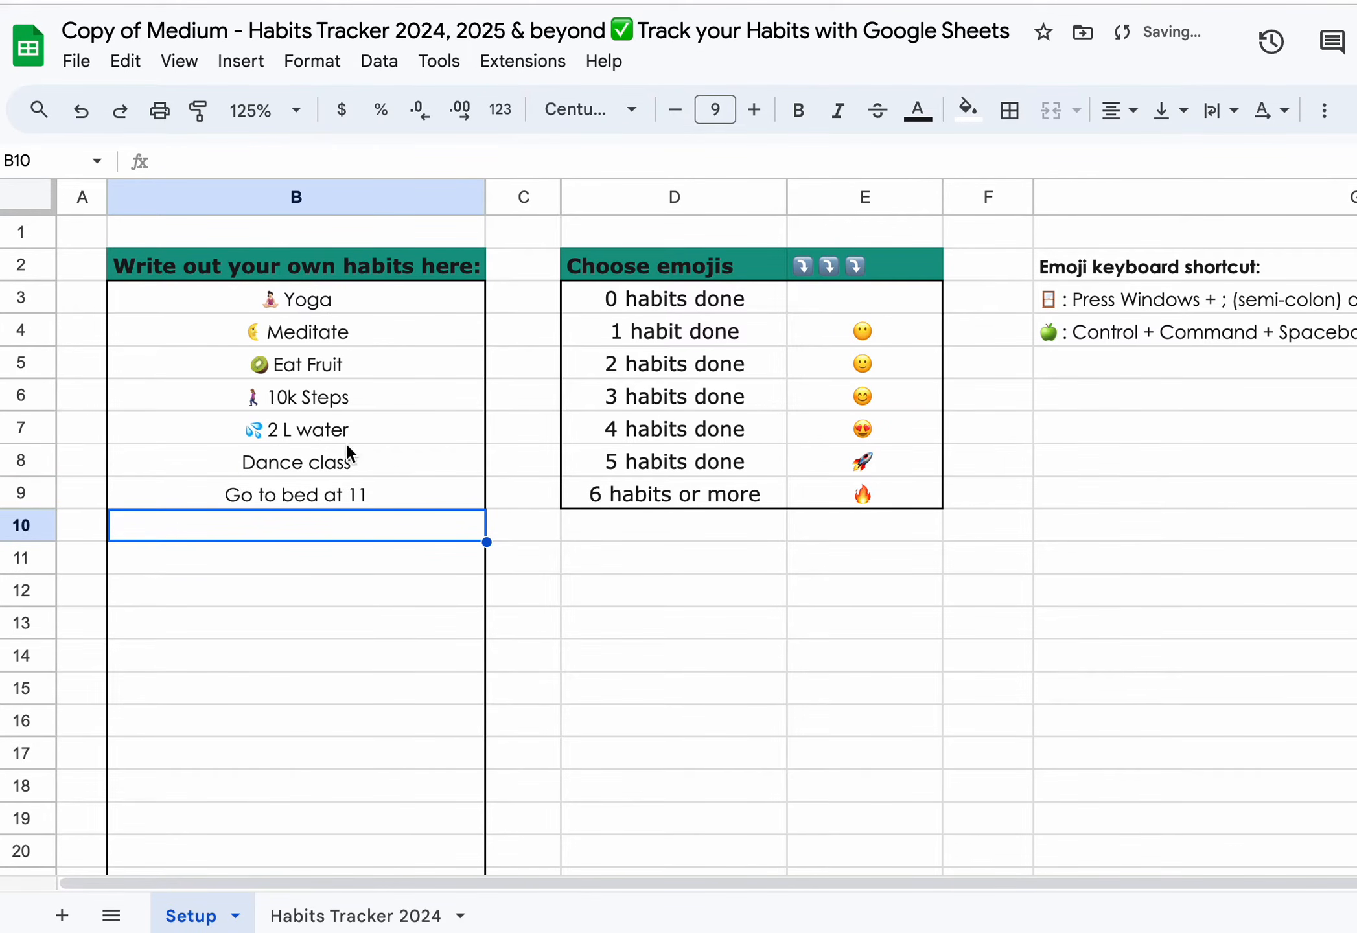
Examine how far the bordered habit list extends and read the emoji keyboard shortcut notes in column G.
{"action": "scroll", "coordinate": [424, 493], "scroll_direction": "down", "scroll_amount": 3}
{"action": "left_click_drag", "start_coordinate": [286, 756], "coordinate": [300, 370]}
{"action": "left_click", "coordinate": [357, 692]}
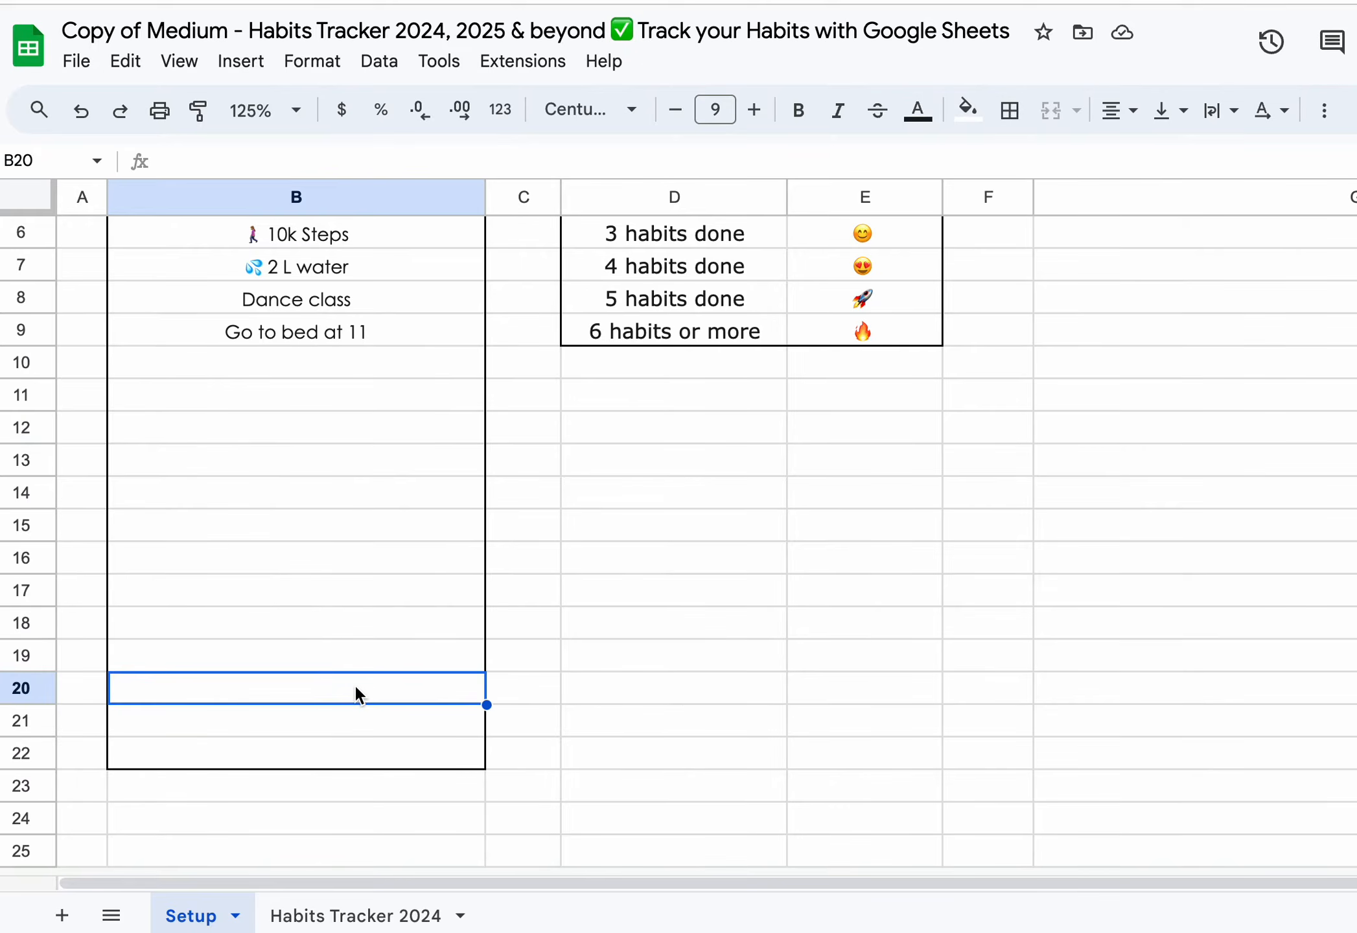
{"action": "scroll", "coordinate": [356, 690], "scroll_direction": "up", "scroll_amount": 1}
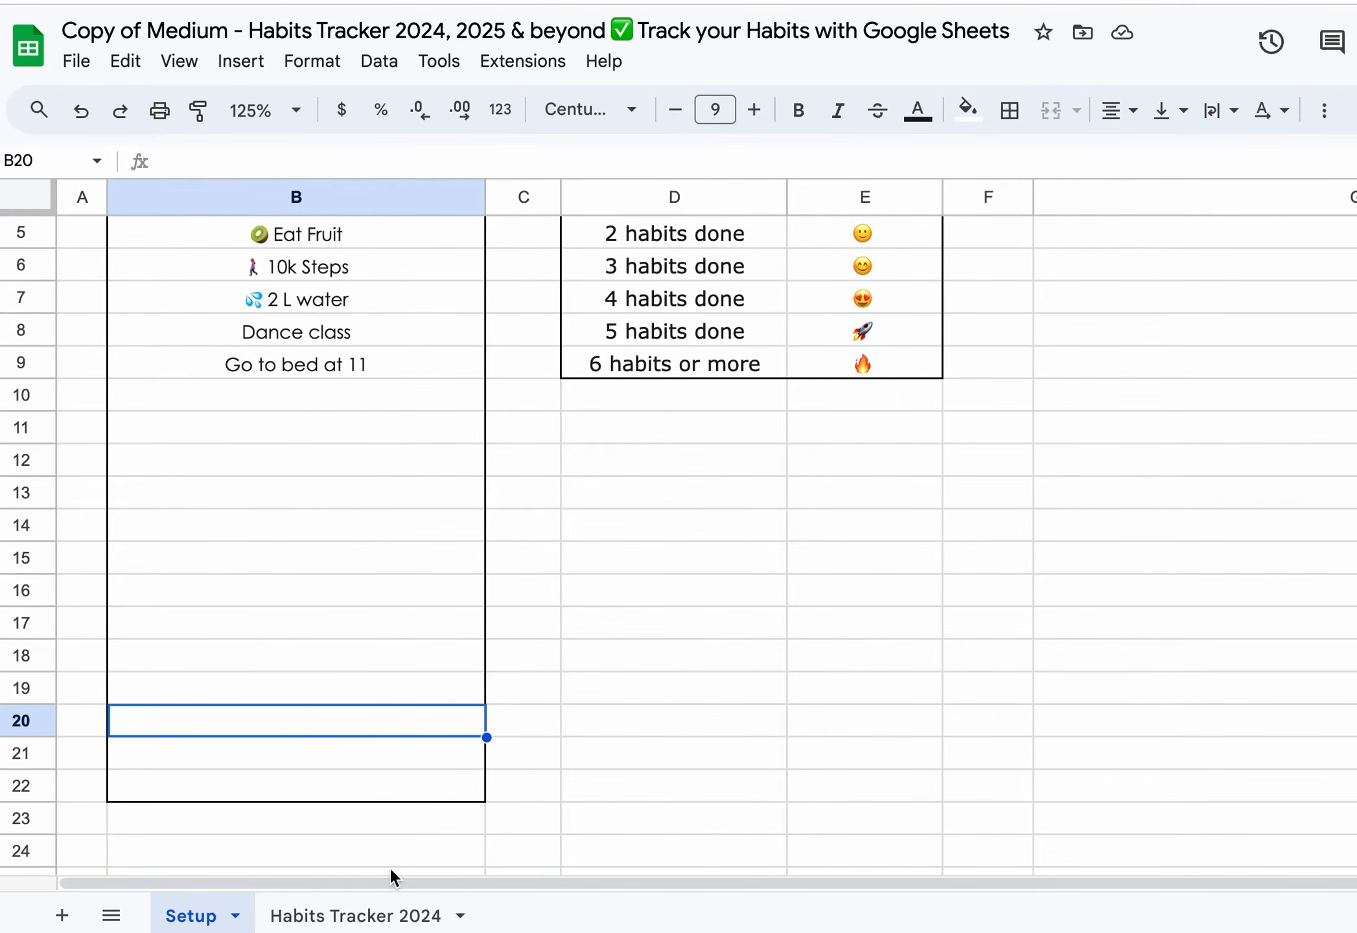
{"action": "scroll", "coordinate": [388, 719], "scroll_direction": "up", "scroll_amount": 2}
{"action": "scroll", "coordinate": [385, 506], "scroll_direction": "down", "scroll_amount": 1}
{"action": "scroll", "coordinate": [433, 430], "scroll_direction": "up", "scroll_amount": 1}
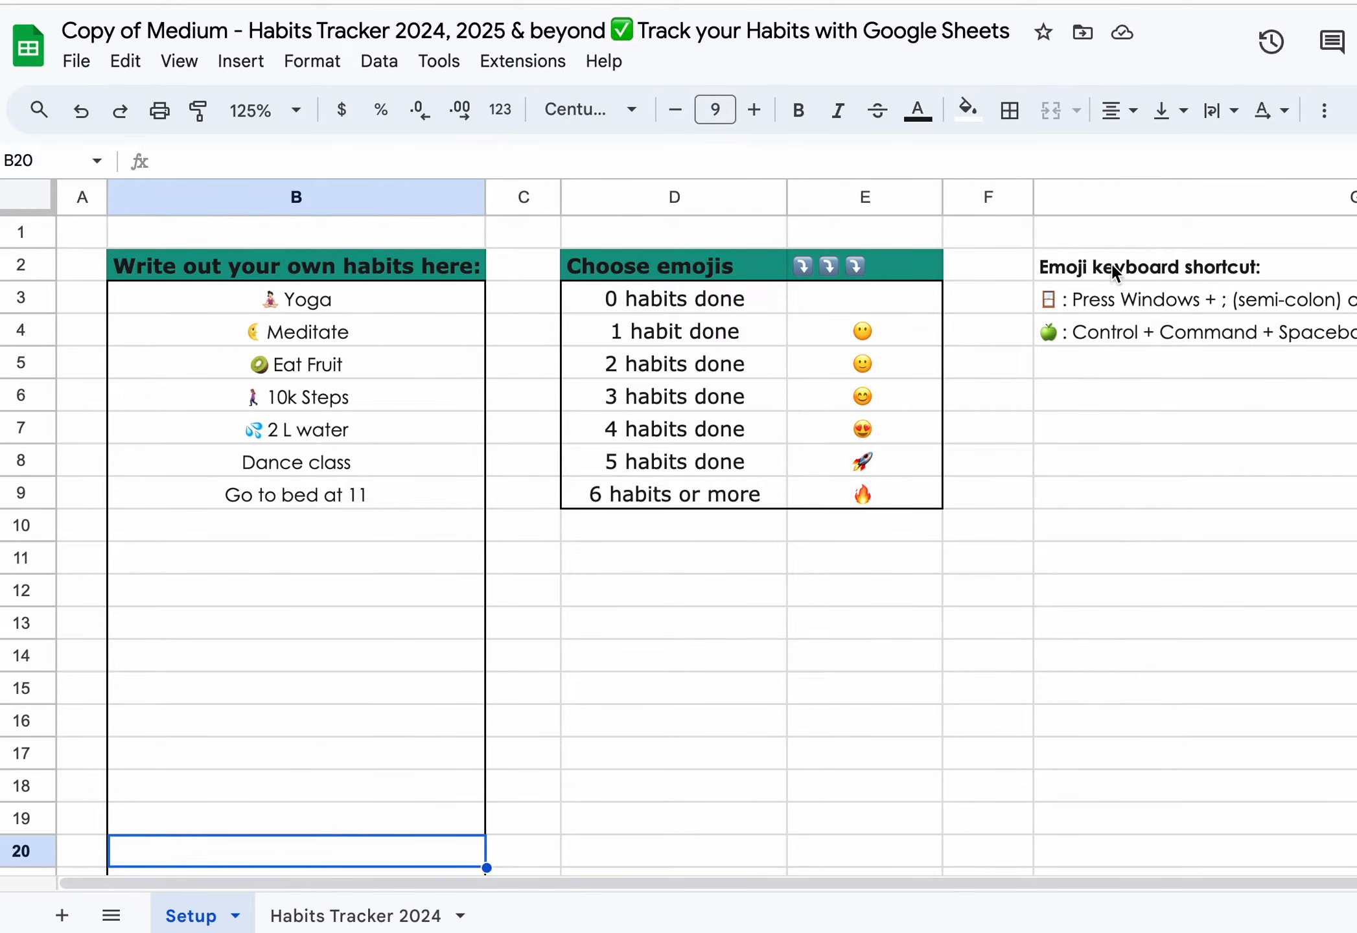
{"action": "scroll", "coordinate": [1102, 281], "scroll_direction": "right", "scroll_amount": 5}
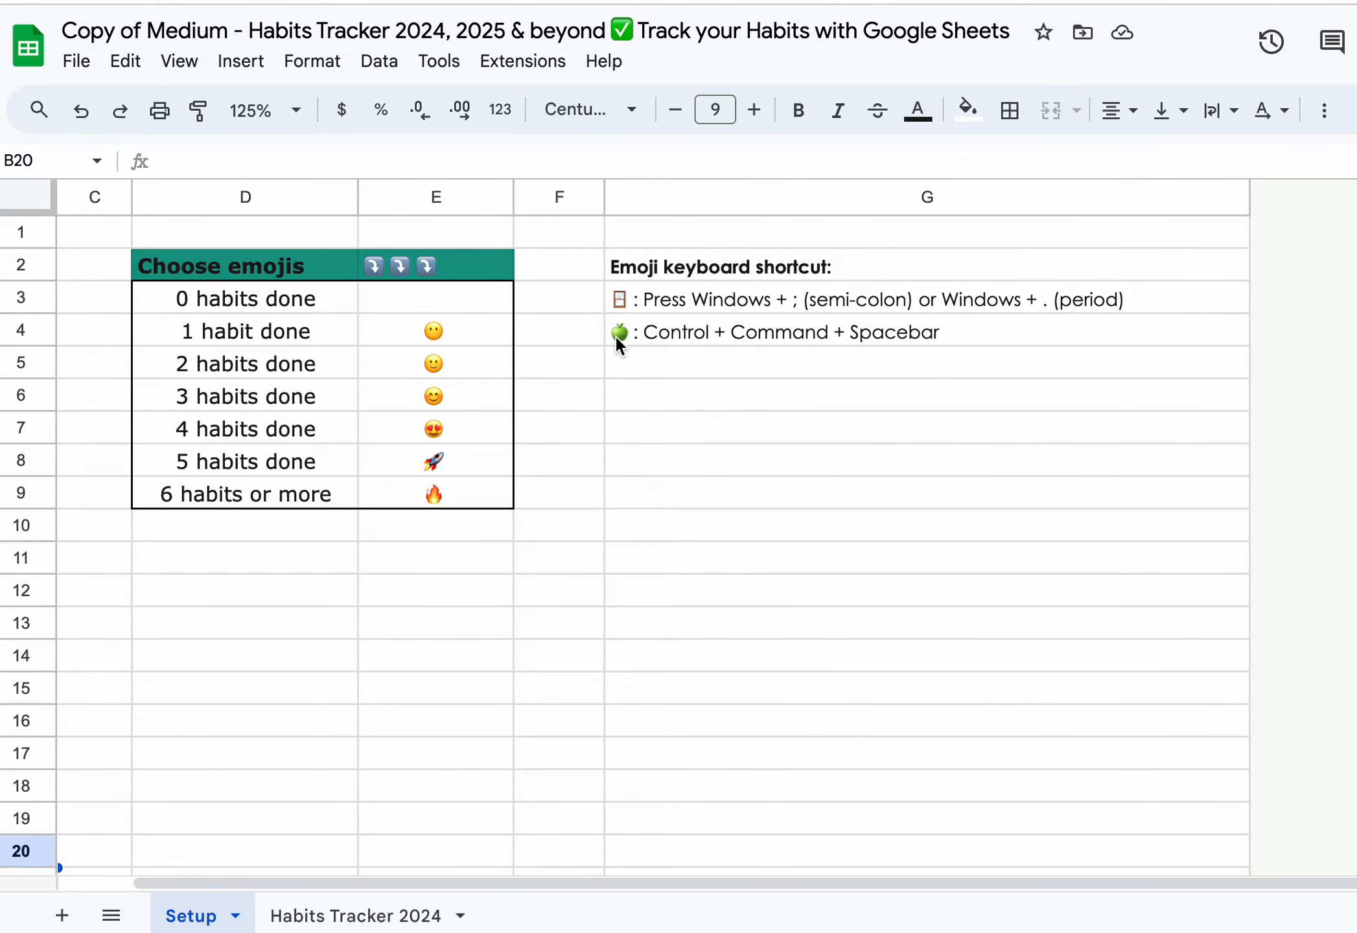
{"action": "scroll", "coordinate": [615, 335], "scroll_direction": "left", "scroll_amount": 5}
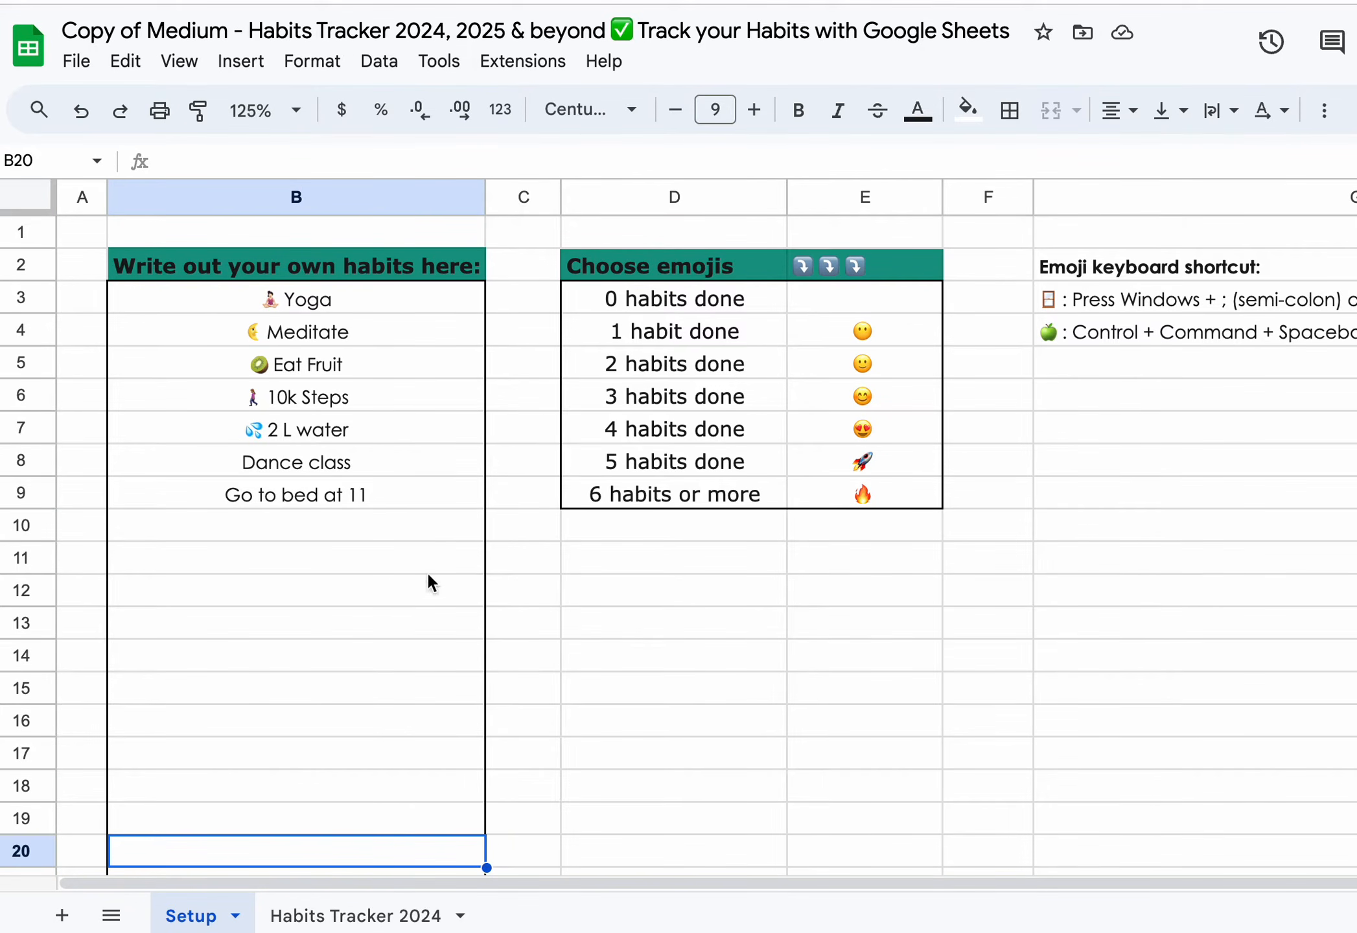
On the Habits Tracker 2024 sheet, set the calendar year to 2023.
{"action": "left_click", "coordinate": [327, 917]}
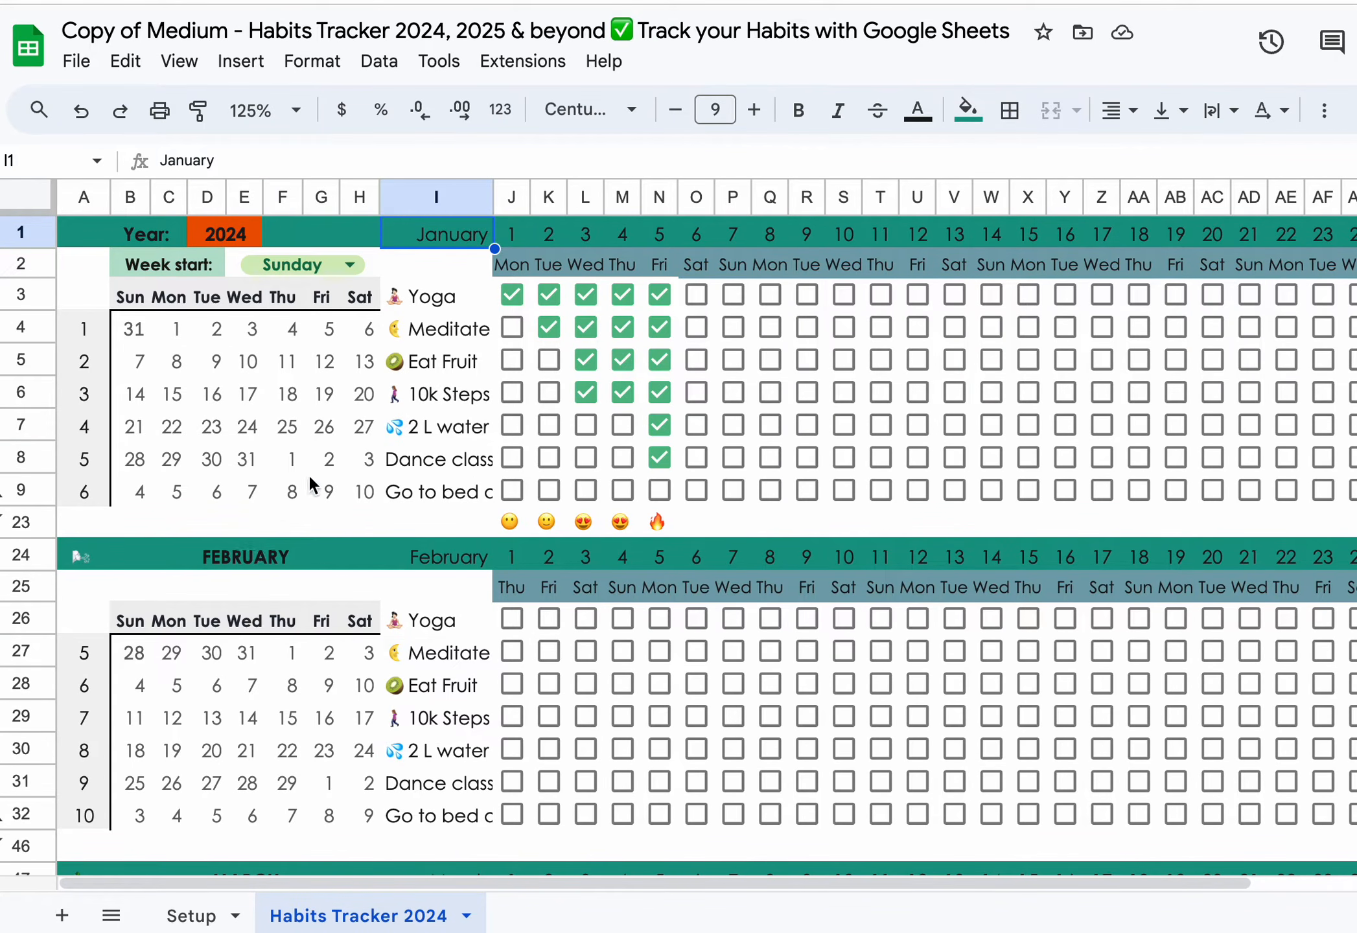
{"action": "left_click", "coordinate": [227, 236]}
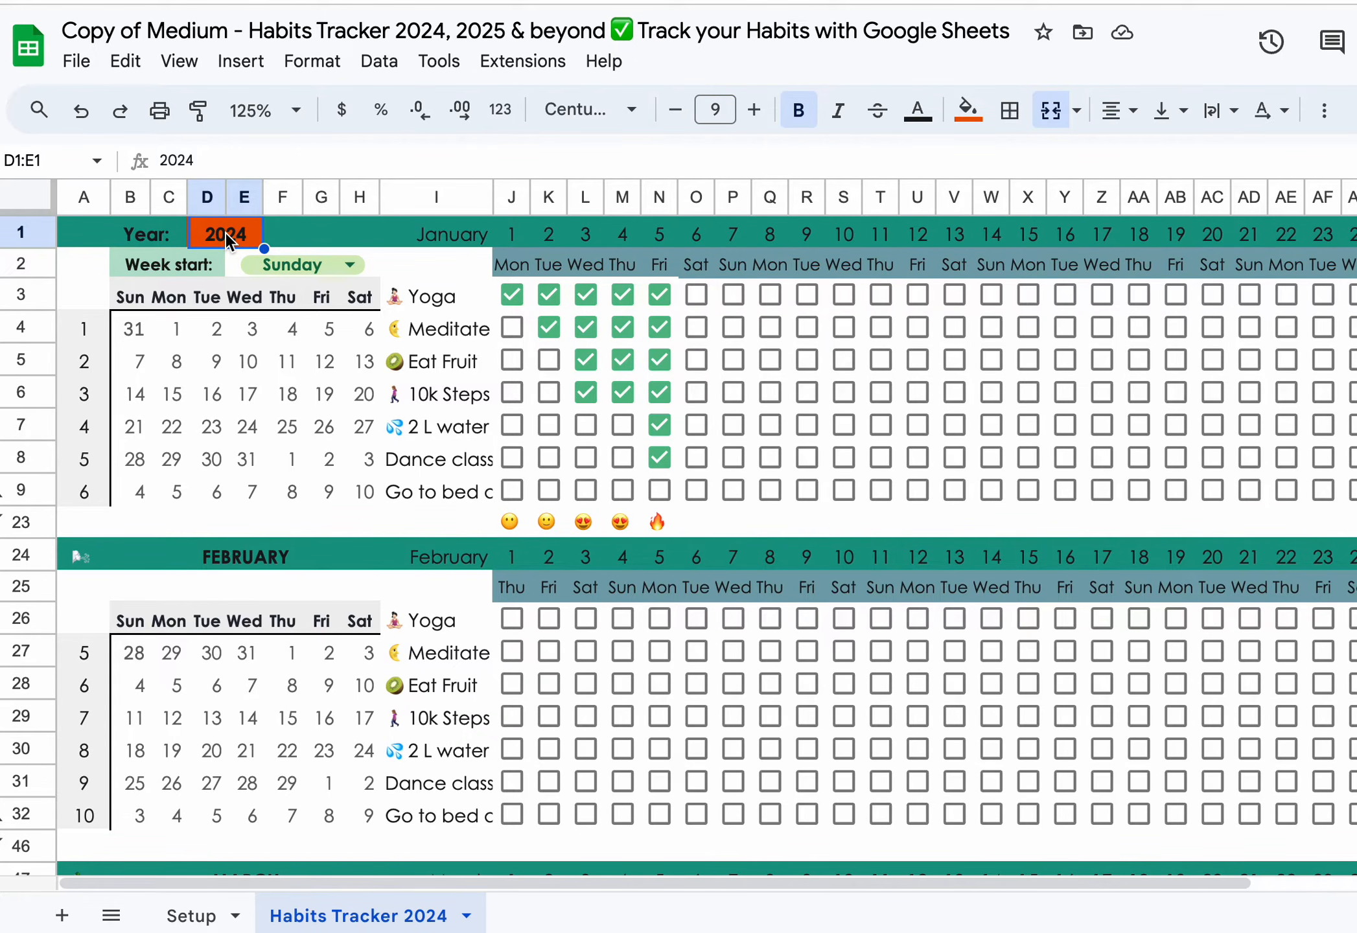
{"action": "type", "text": "2023"}
{"action": "key", "text": "Return"}
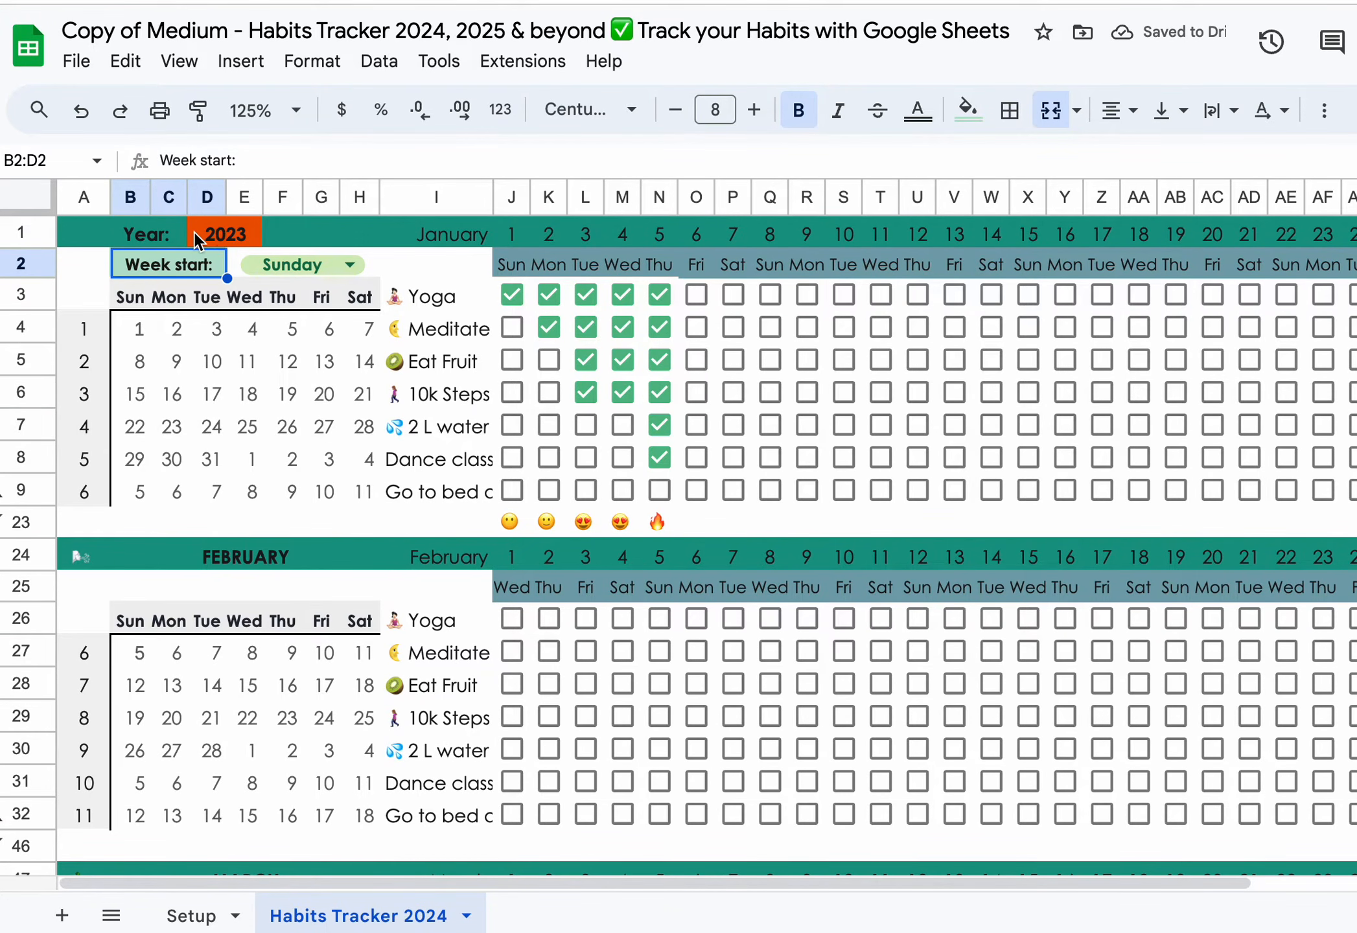
Set the calendar year in the tracker's header to 2024.
{"action": "left_click", "coordinate": [203, 241]}
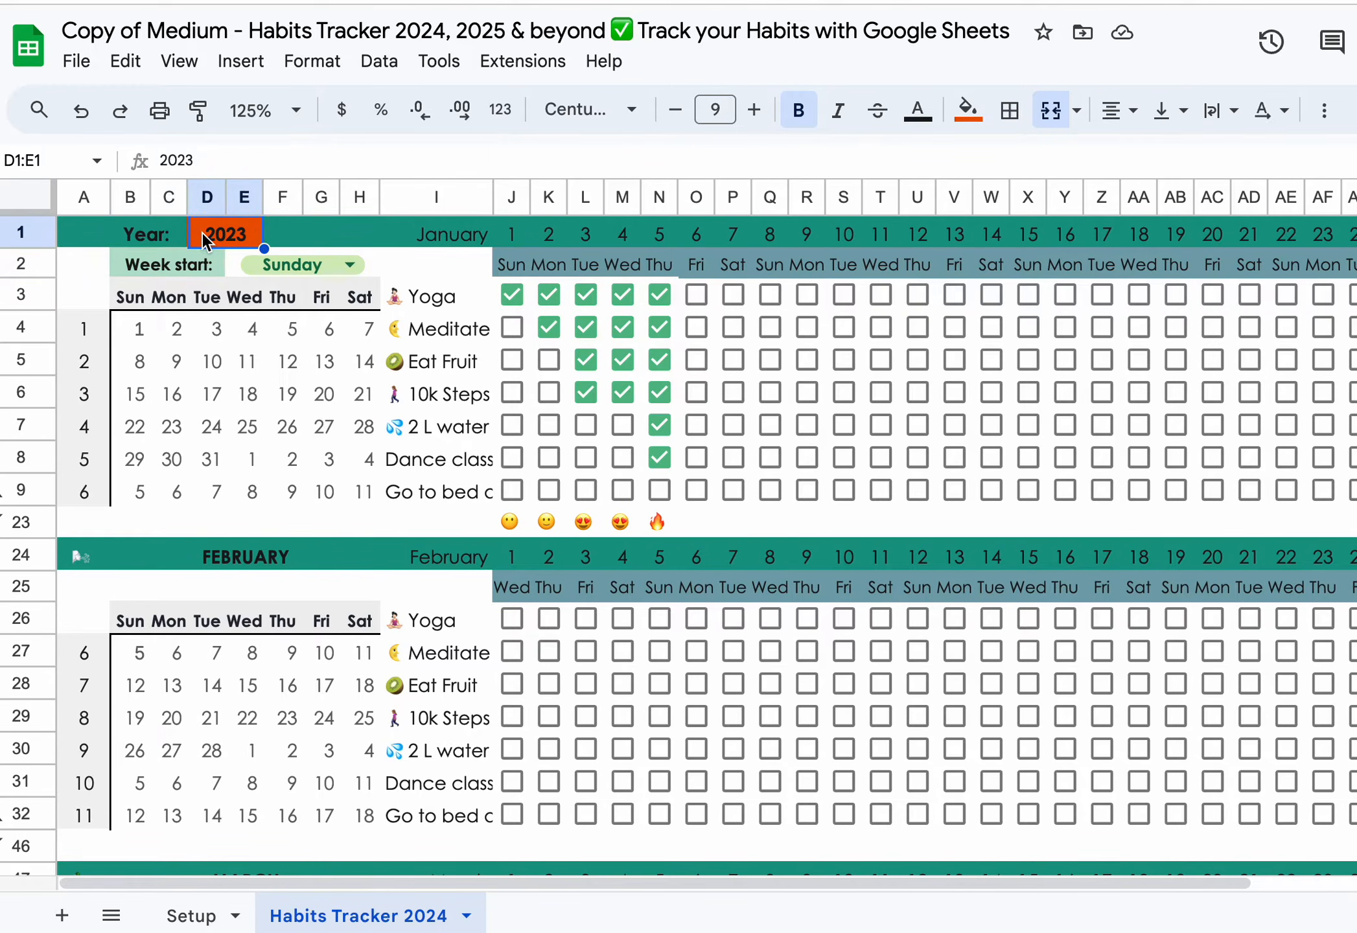
{"action": "key", "text": "Return"}
{"action": "key", "text": "BackSpace"}
{"action": "type", "text": "4"}
{"action": "key", "text": "Return"}
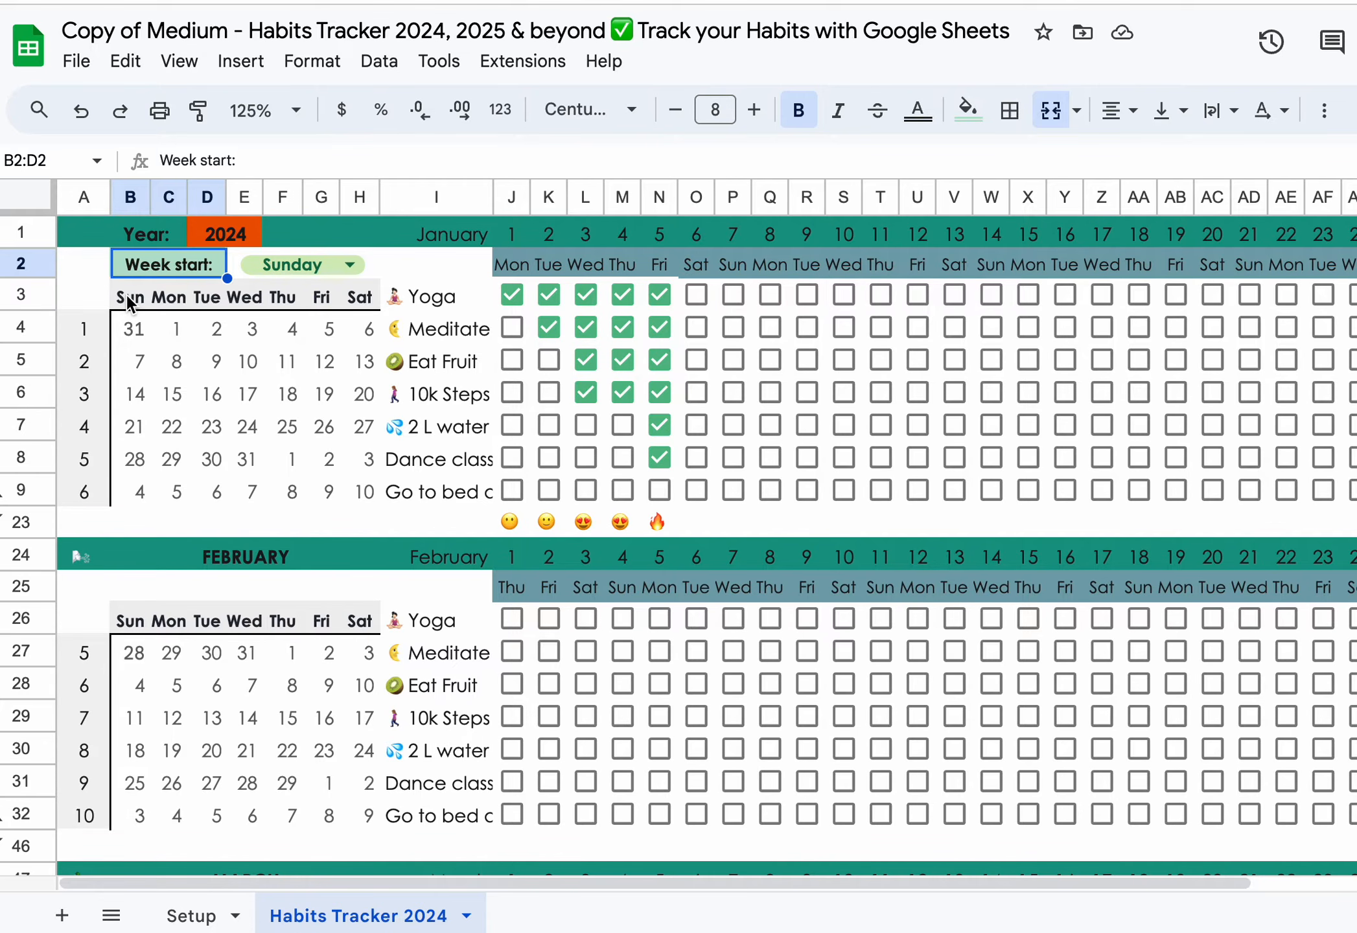
Set the calendar's week start to Monday, trying Sunday once more in between.
{"action": "left_click", "coordinate": [282, 272]}
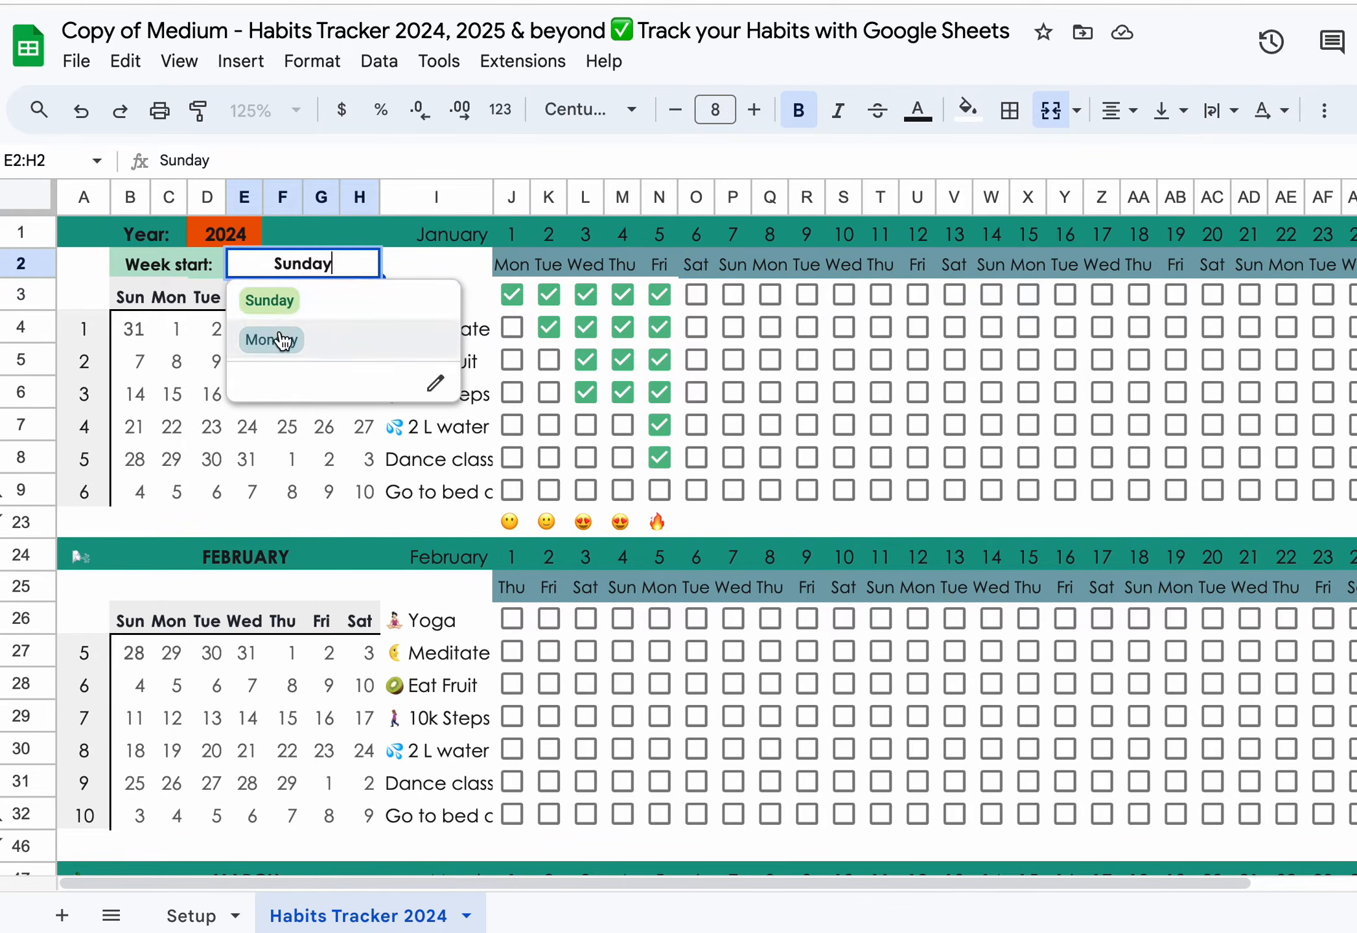
{"action": "left_click", "coordinate": [280, 342]}
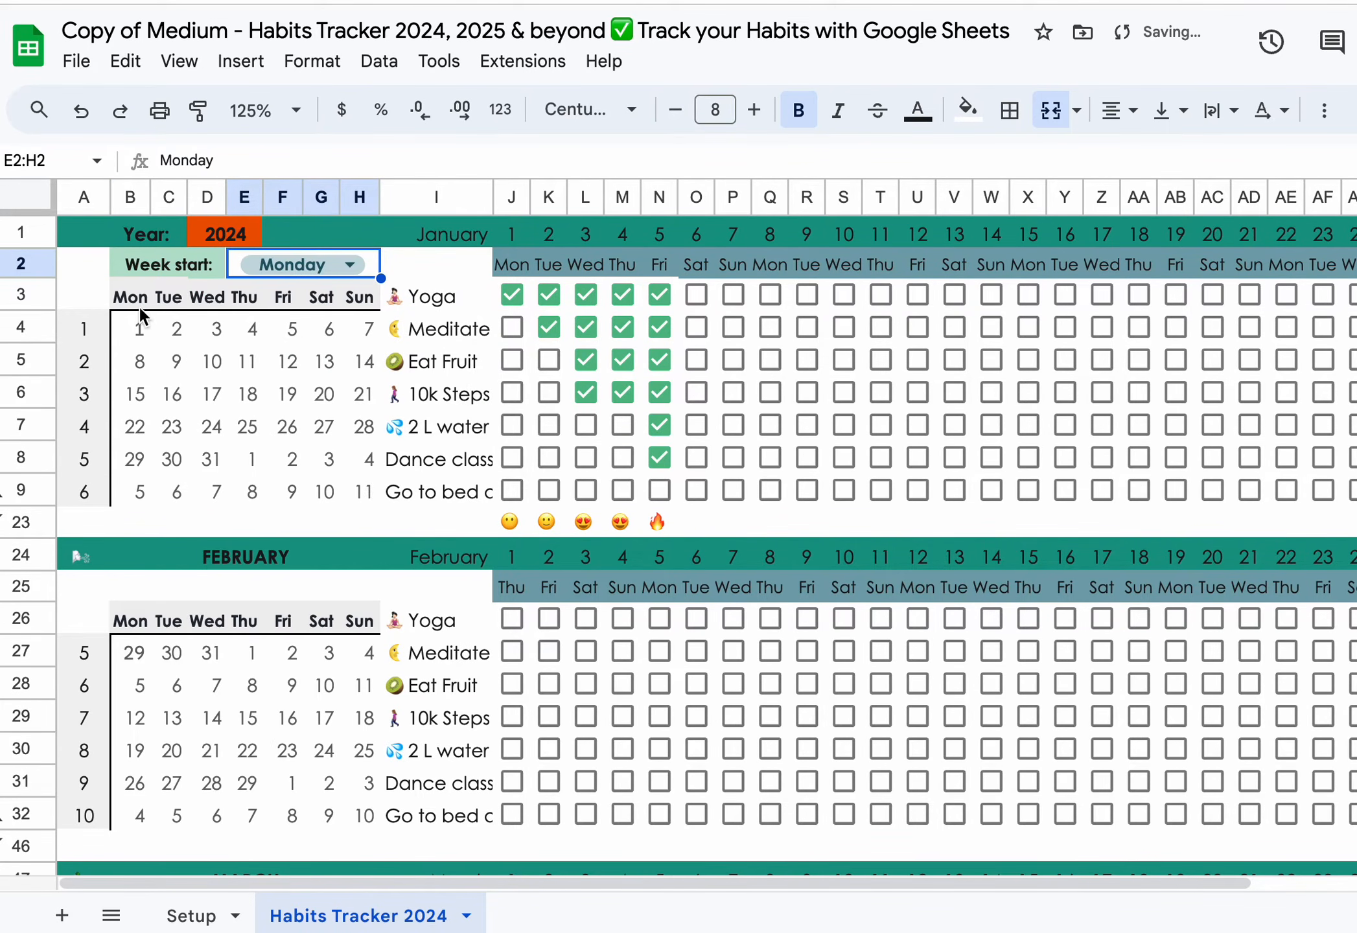
{"action": "left_click", "coordinate": [290, 272]}
{"action": "left_click", "coordinate": [285, 302]}
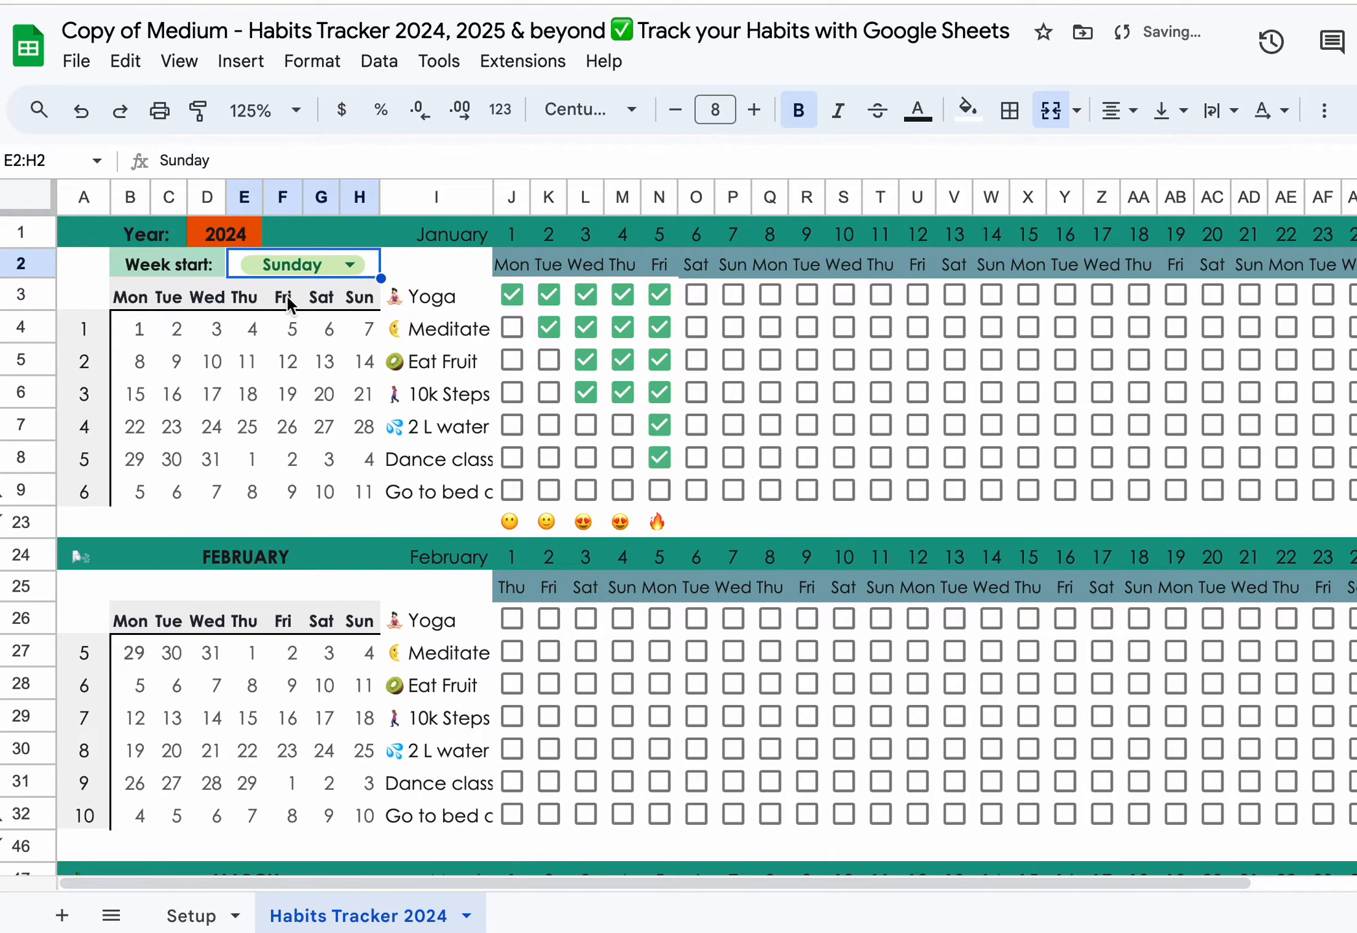
{"action": "left_click", "coordinate": [290, 269]}
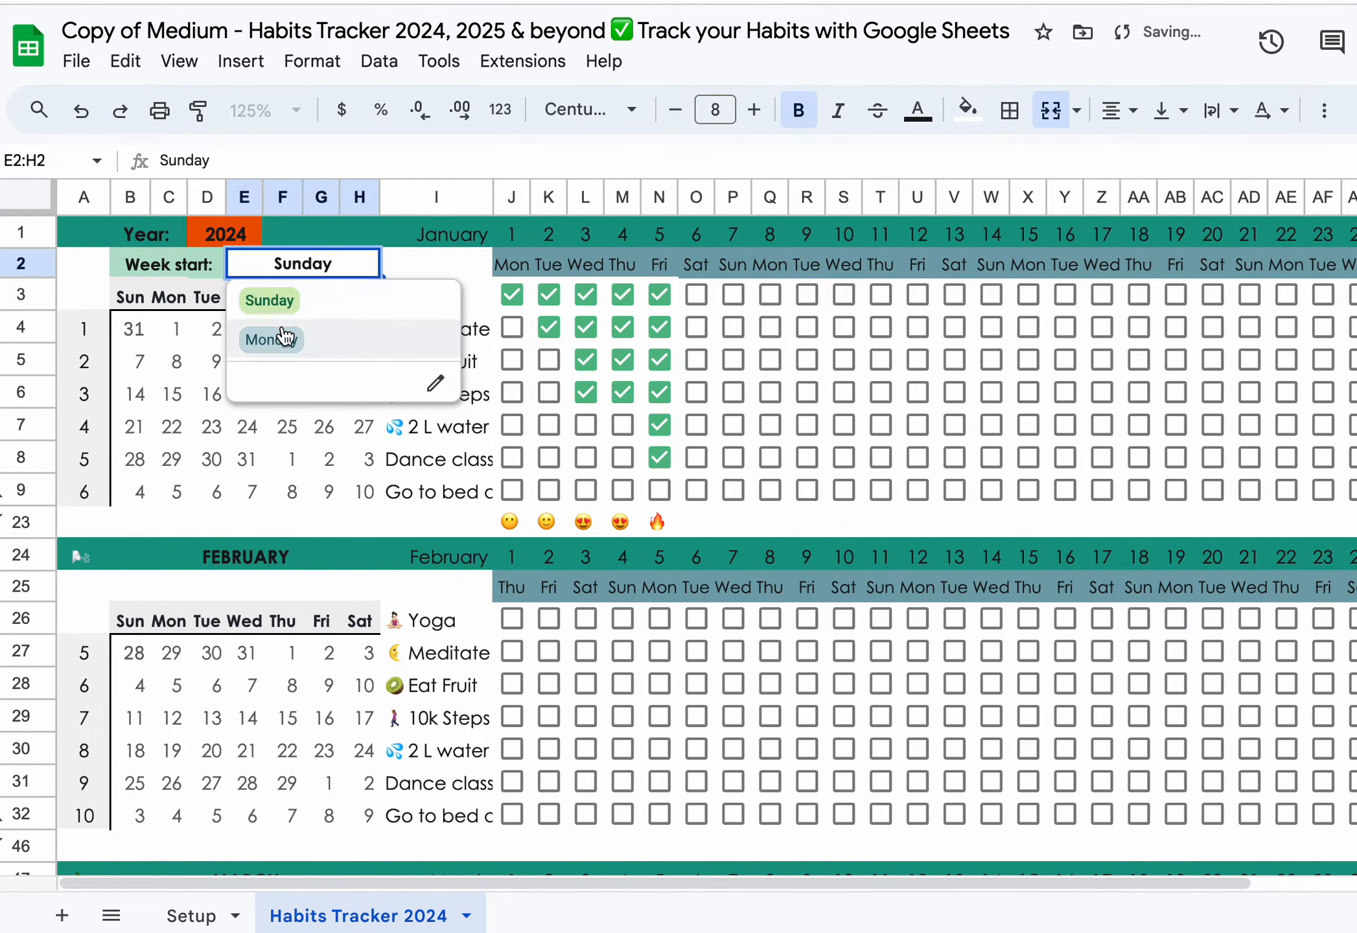
{"action": "left_click", "coordinate": [273, 341]}
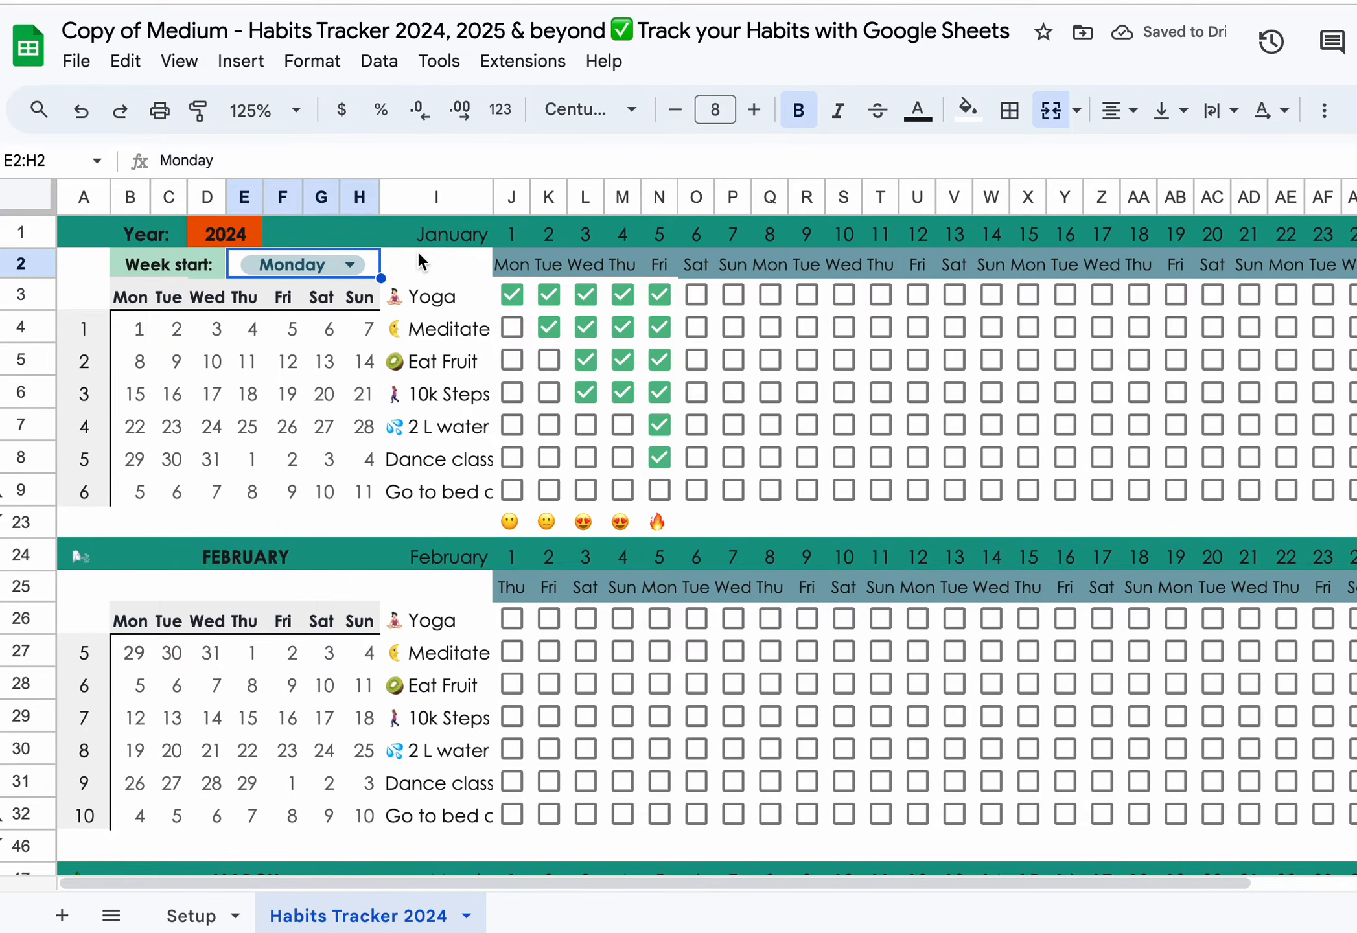
On the Setup sheet, add "Go for run" as a new habit in B10.
{"action": "left_click_drag", "start_coordinate": [428, 294], "coordinate": [446, 497]}
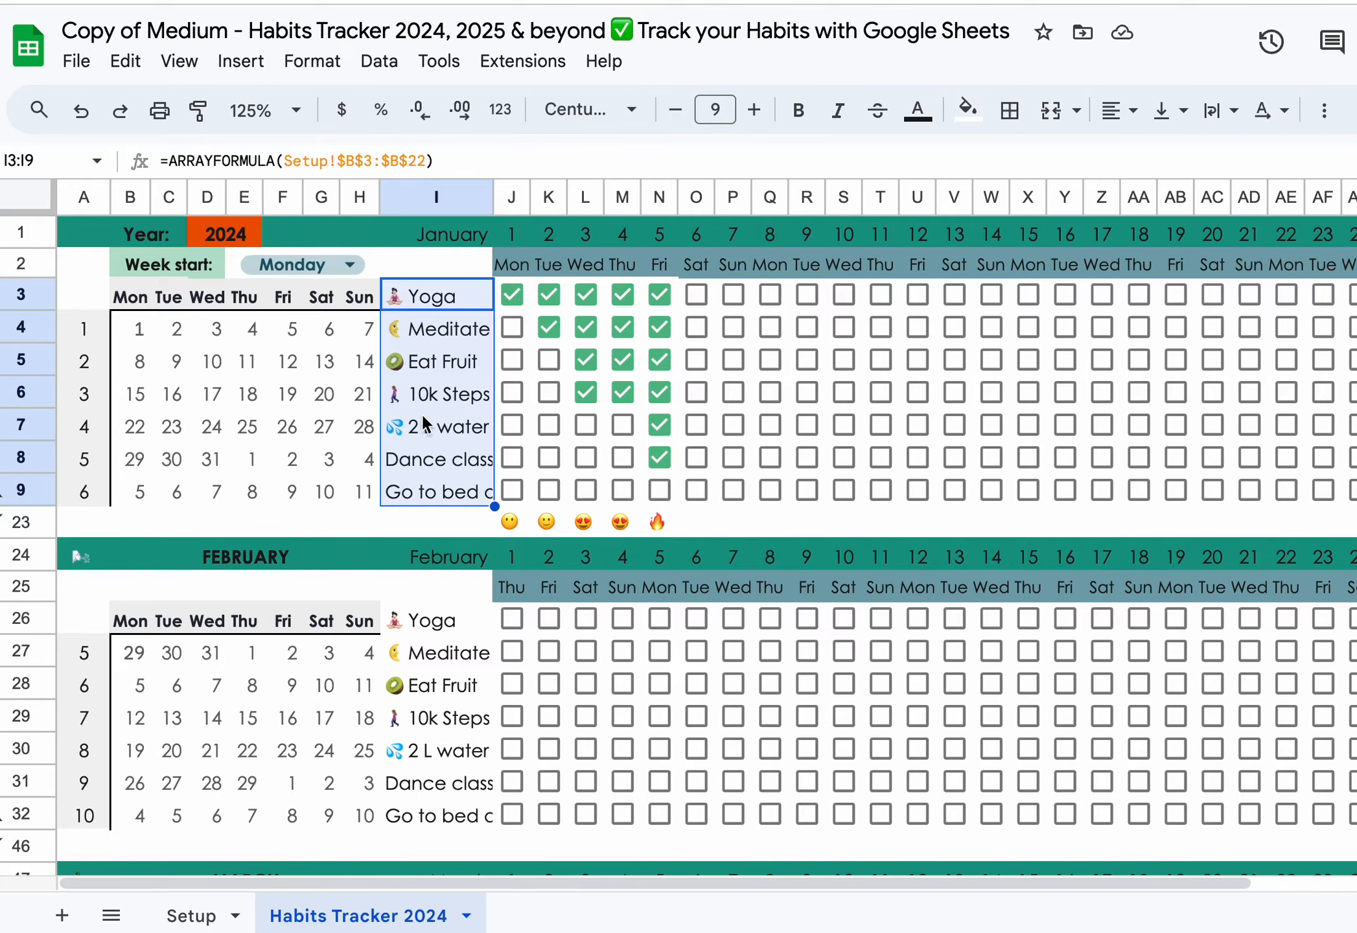
{"action": "left_click", "coordinate": [422, 461]}
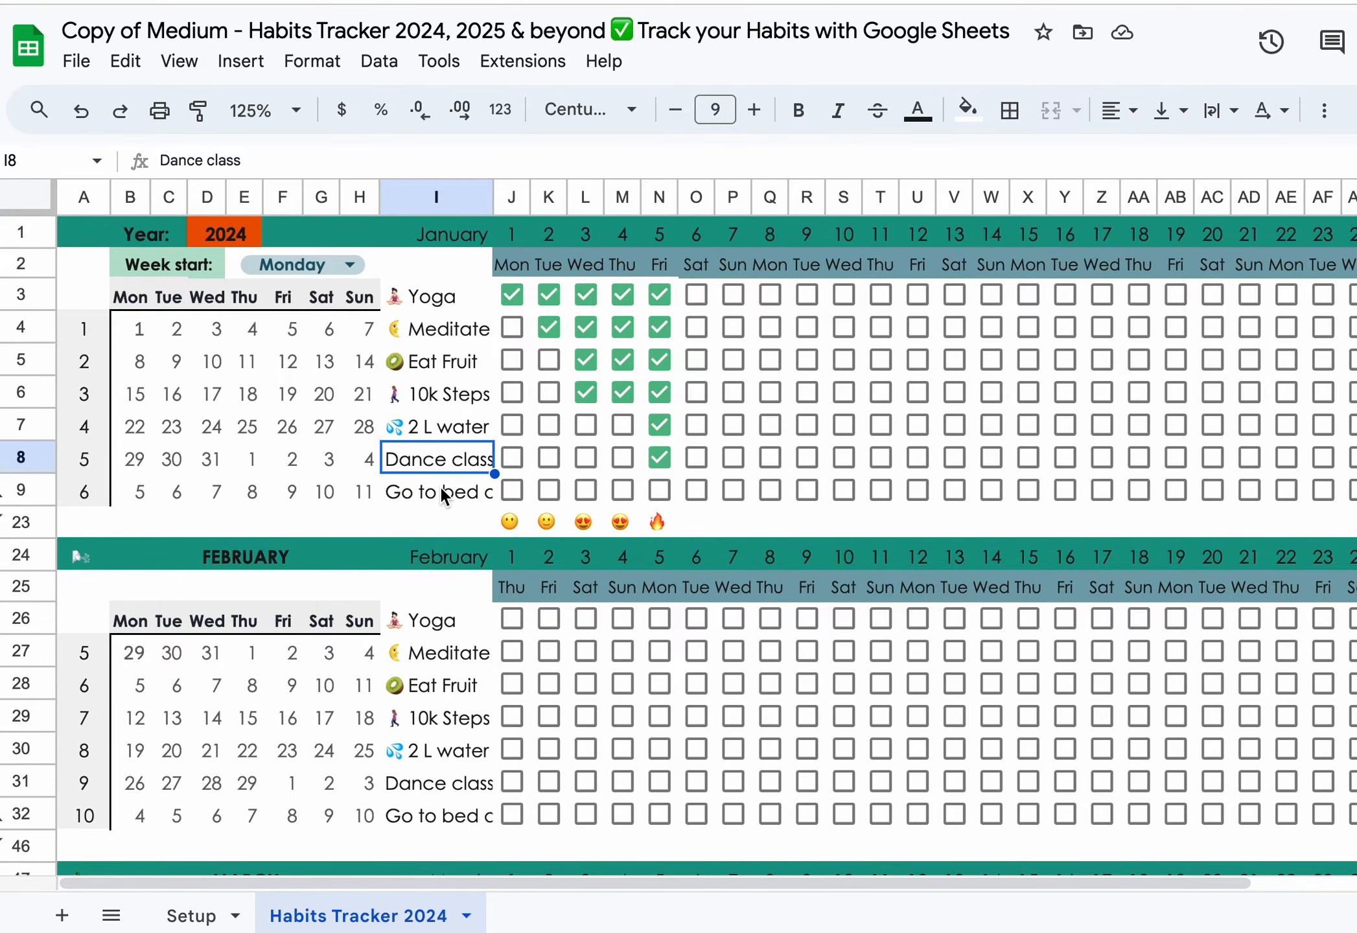
{"action": "left_click", "coordinate": [189, 915]}
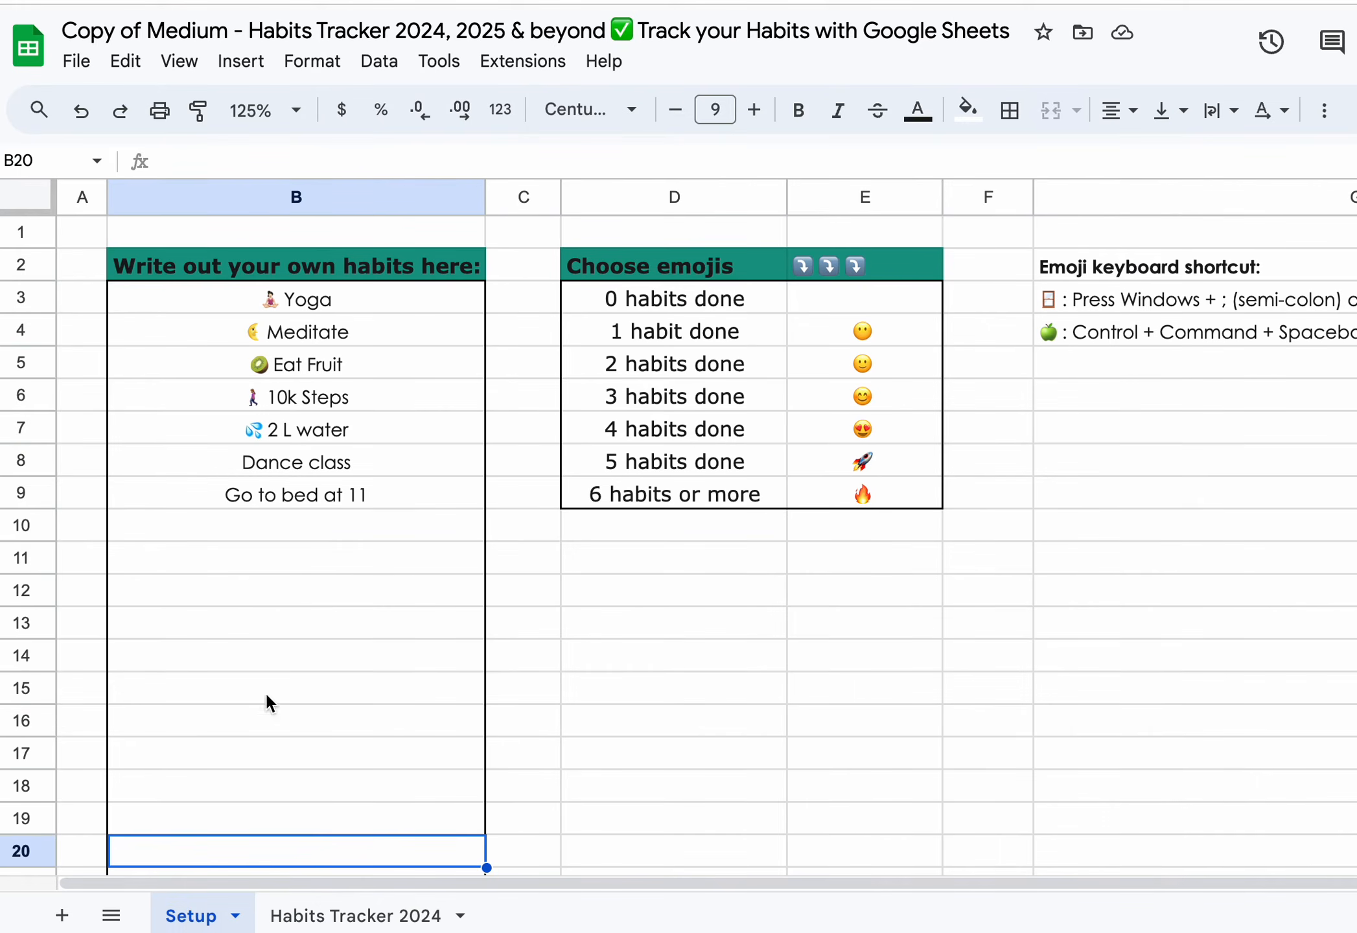
{"action": "left_click", "coordinate": [342, 536]}
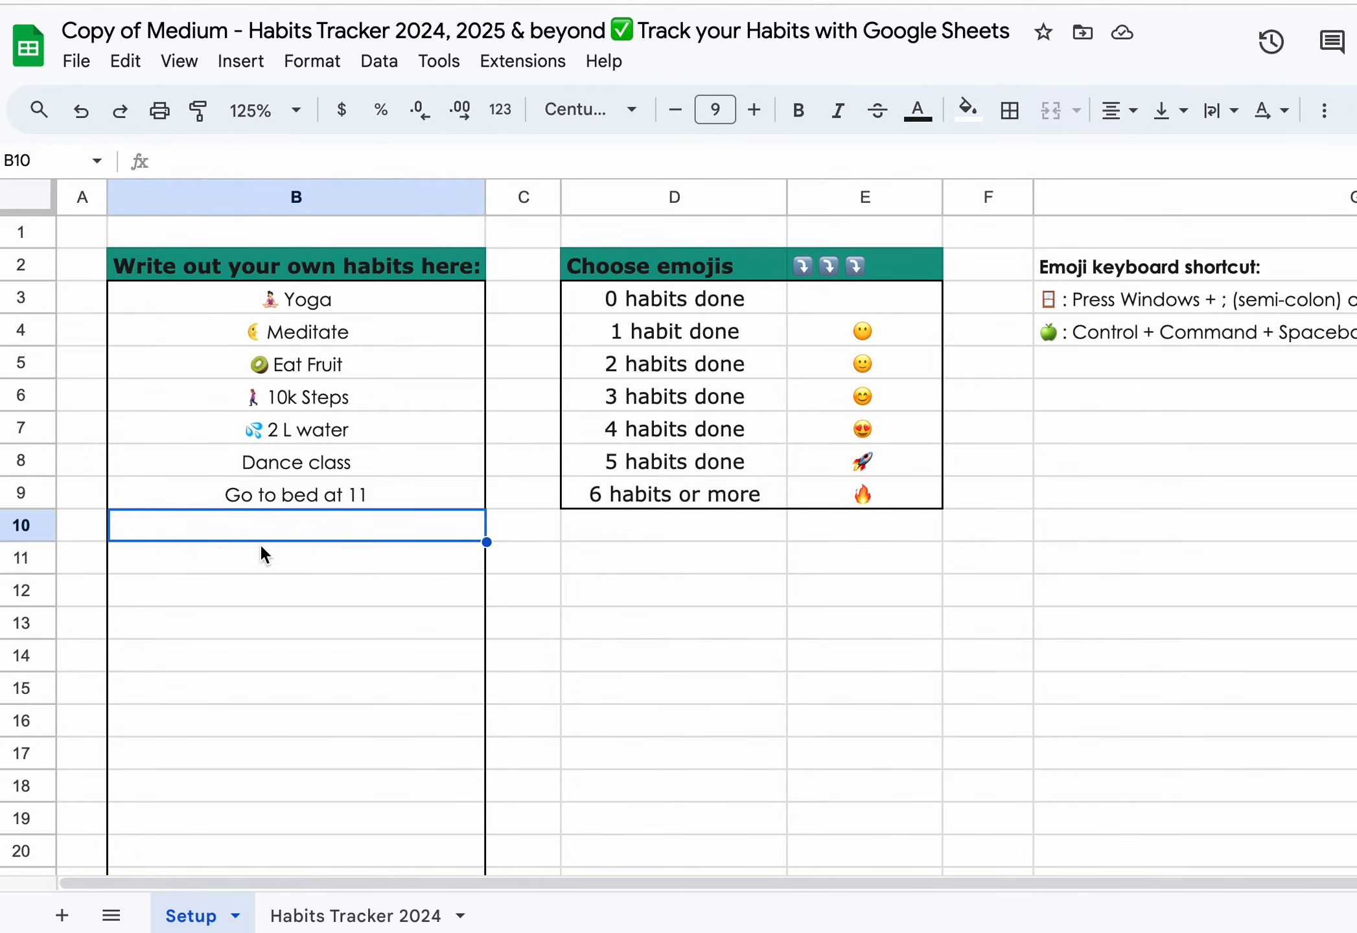
{"action": "type", "text": "Go for"}
{"action": "key", "text": "ctrl+a"}
{"action": "key", "text": "Tab"}
{"action": "type", "text": "r"}
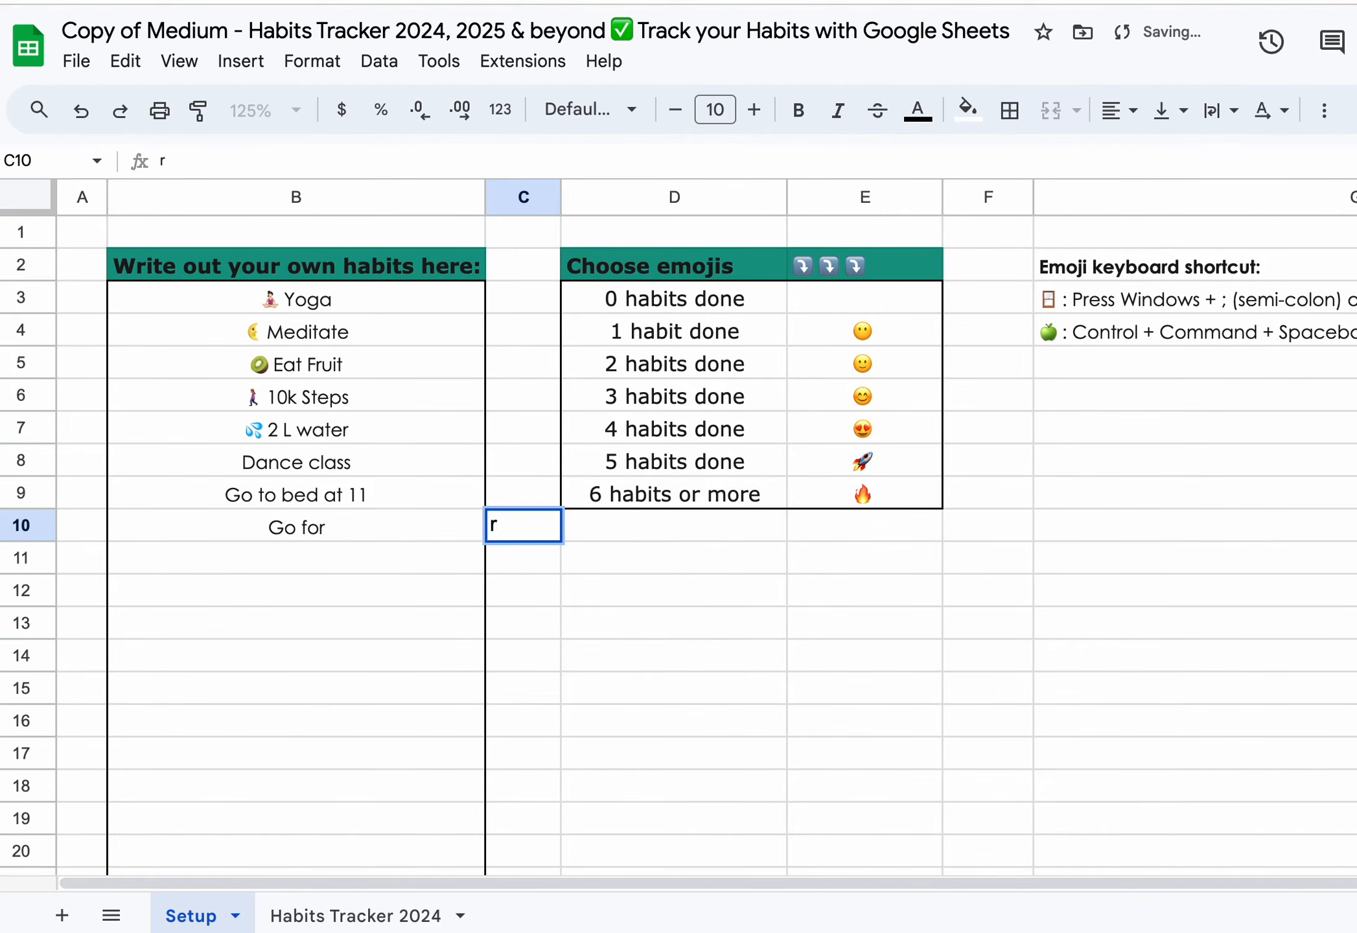
{"action": "key", "text": "Escape"}
{"action": "key", "text": "Left"}
{"action": "key", "text": "Return"}
{"action": "type", "text": "run"}
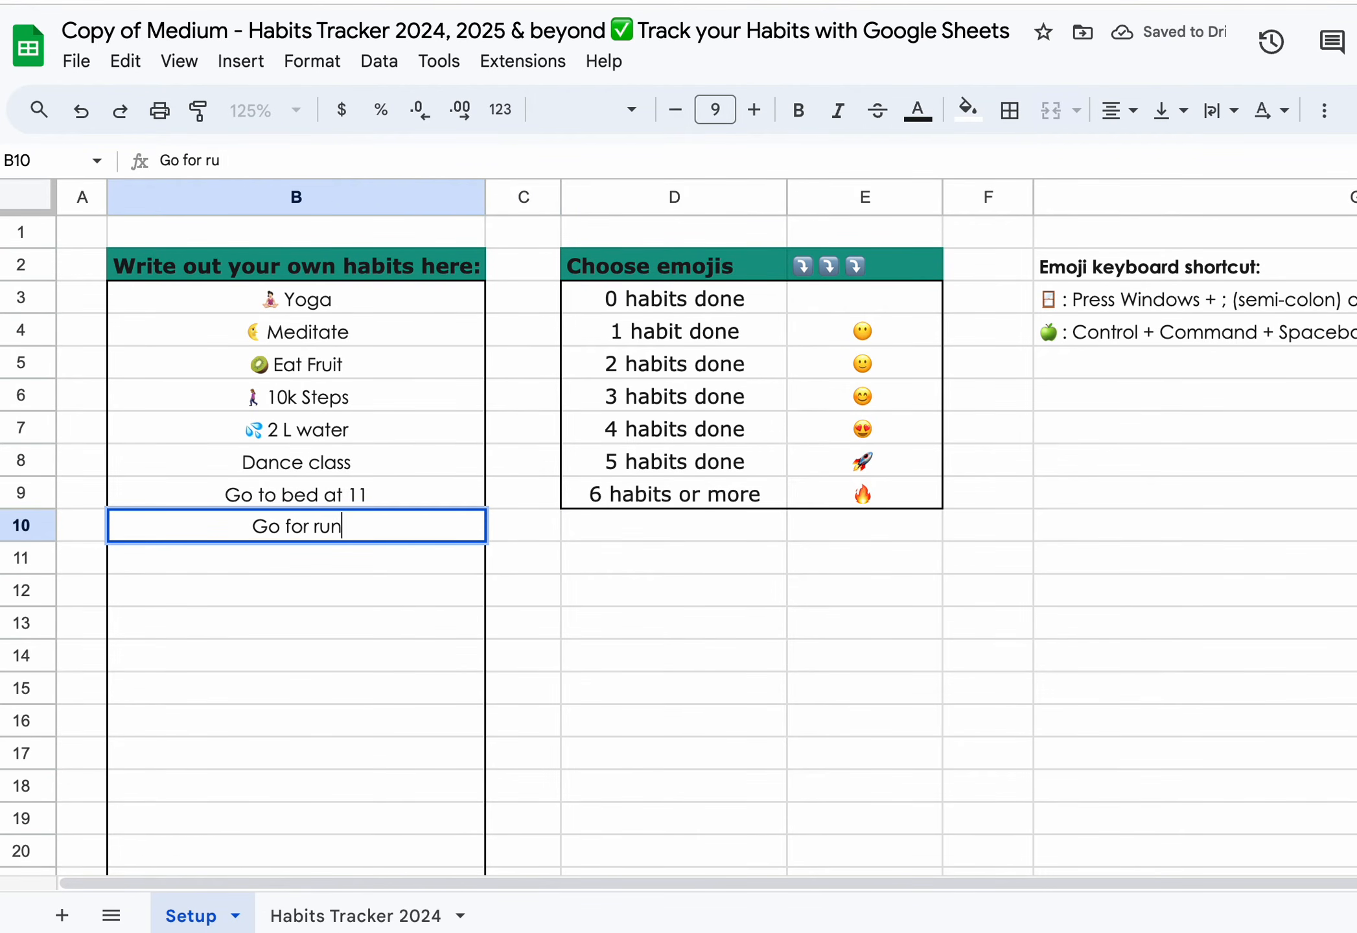
{"action": "key", "text": "Return"}
On the Habits Tracker 2024 sheet, unhide rows 10 to 22 in the January block and select the Go for run cell.
{"action": "left_click", "coordinate": [327, 908]}
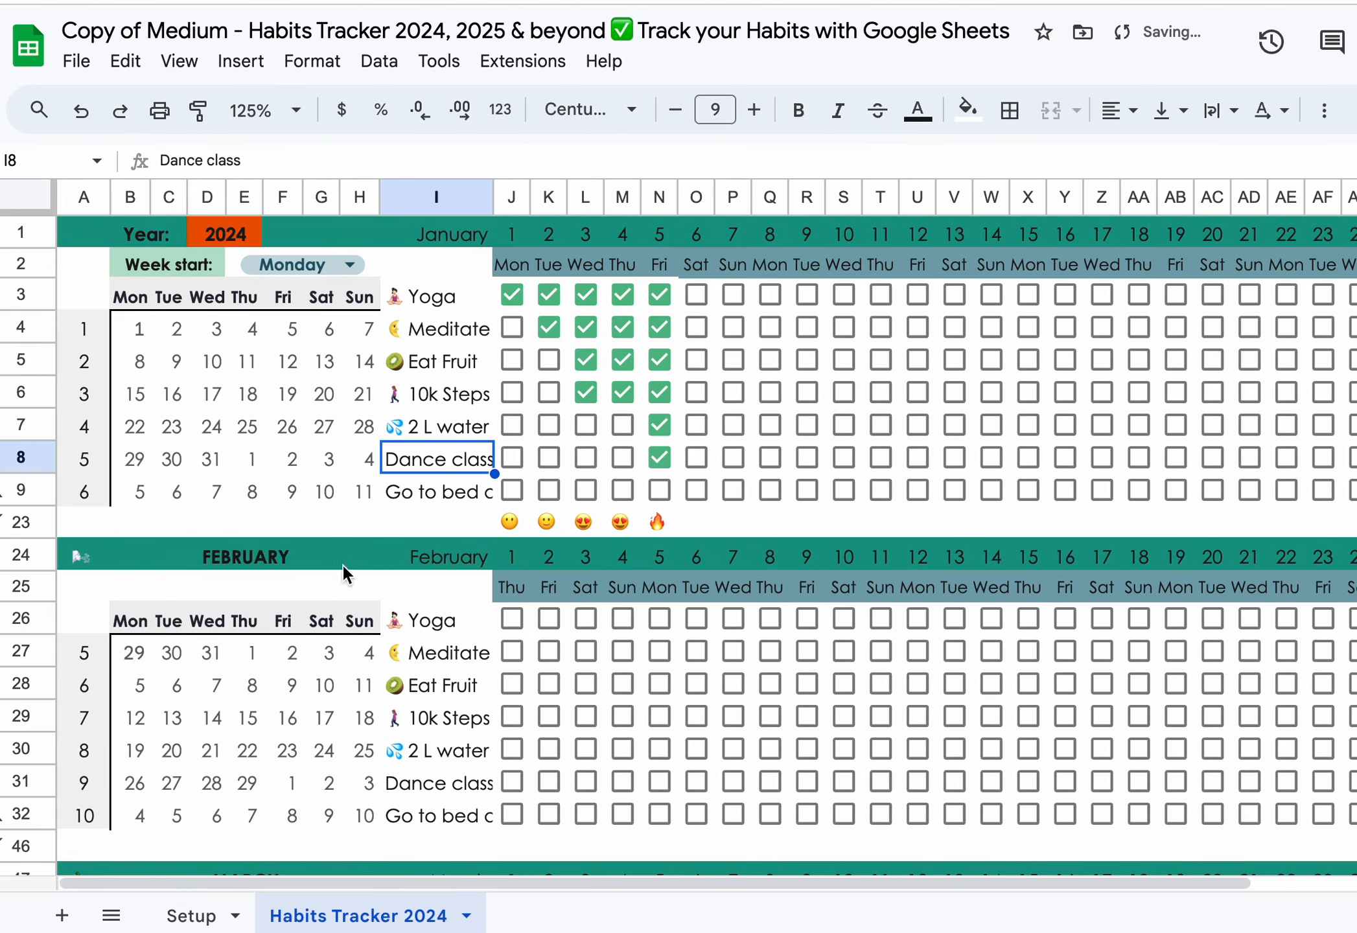
{"action": "left_click", "coordinate": [400, 498]}
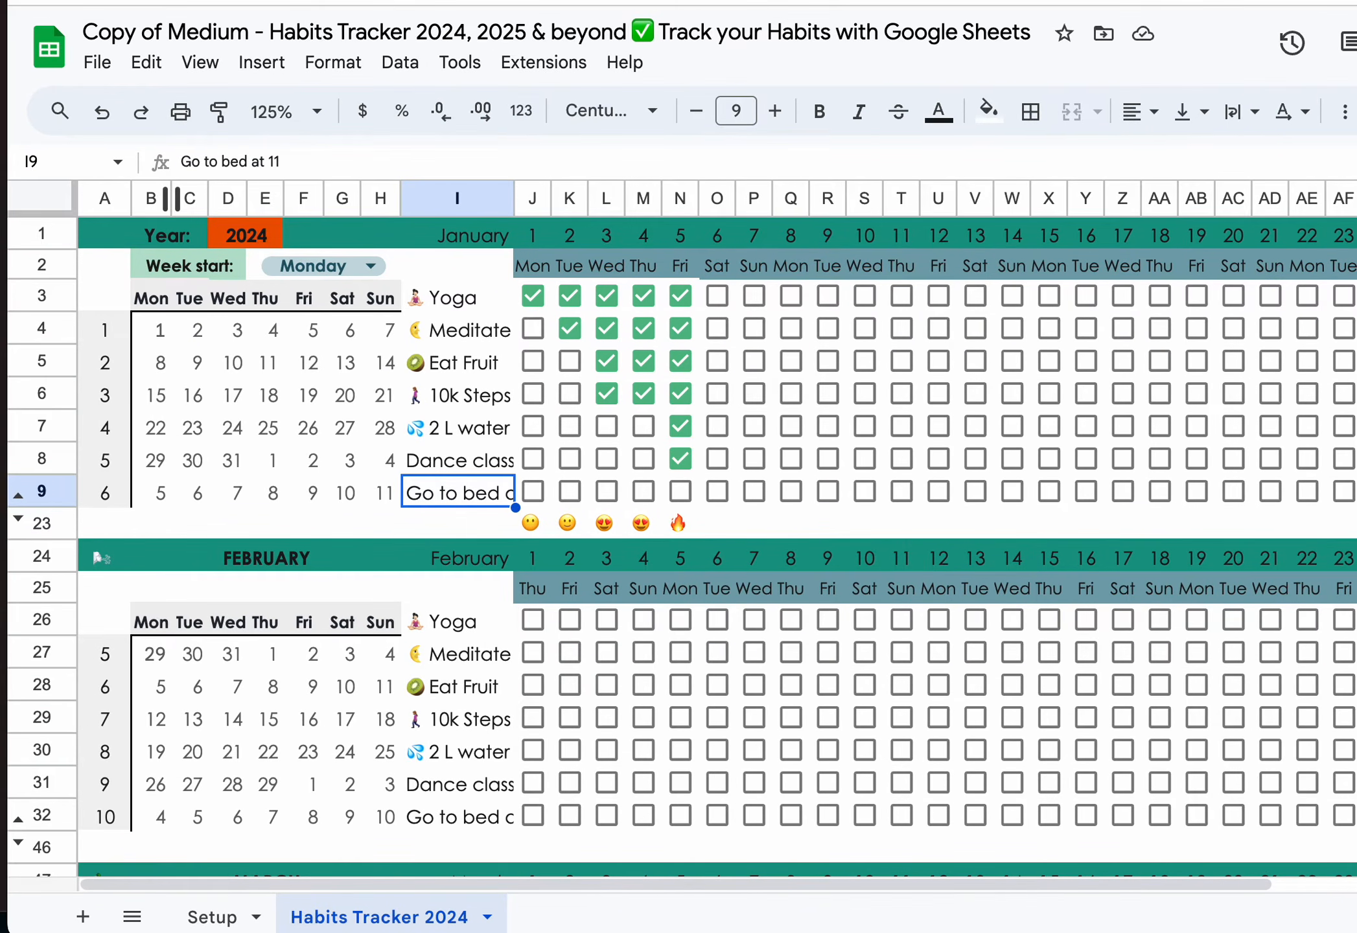
{"action": "left_click", "coordinate": [18, 521]}
{"action": "scroll", "coordinate": [302, 607], "scroll_direction": "down", "scroll_amount": 3}
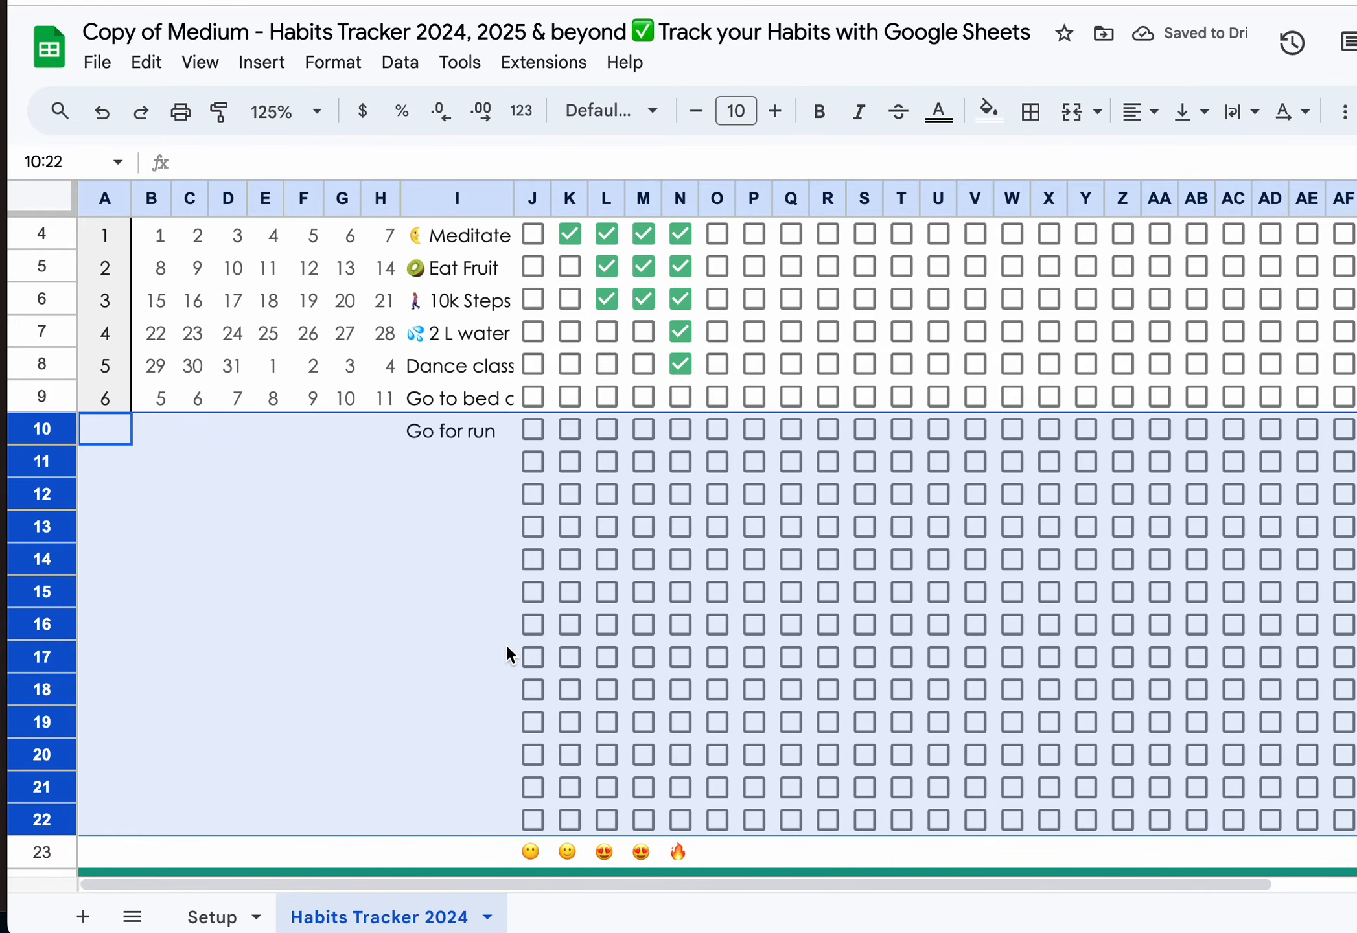
{"action": "left_click", "coordinate": [274, 686]}
{"action": "left_click", "coordinate": [426, 439]}
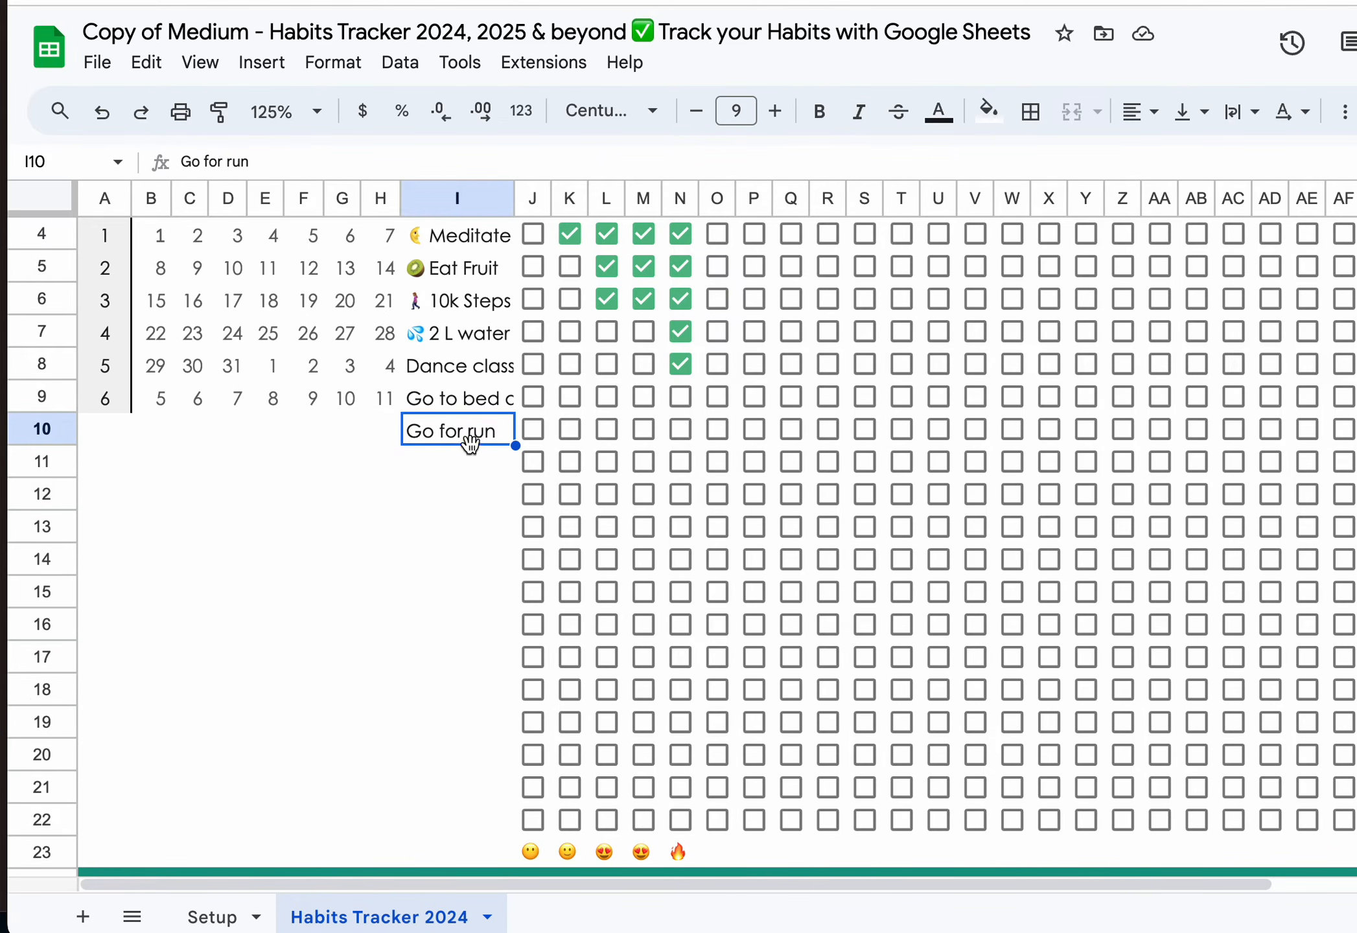
Hide the unused habit rows 11 to 22 in the January block.
{"action": "left_click_drag", "start_coordinate": [482, 456], "coordinate": [480, 811]}
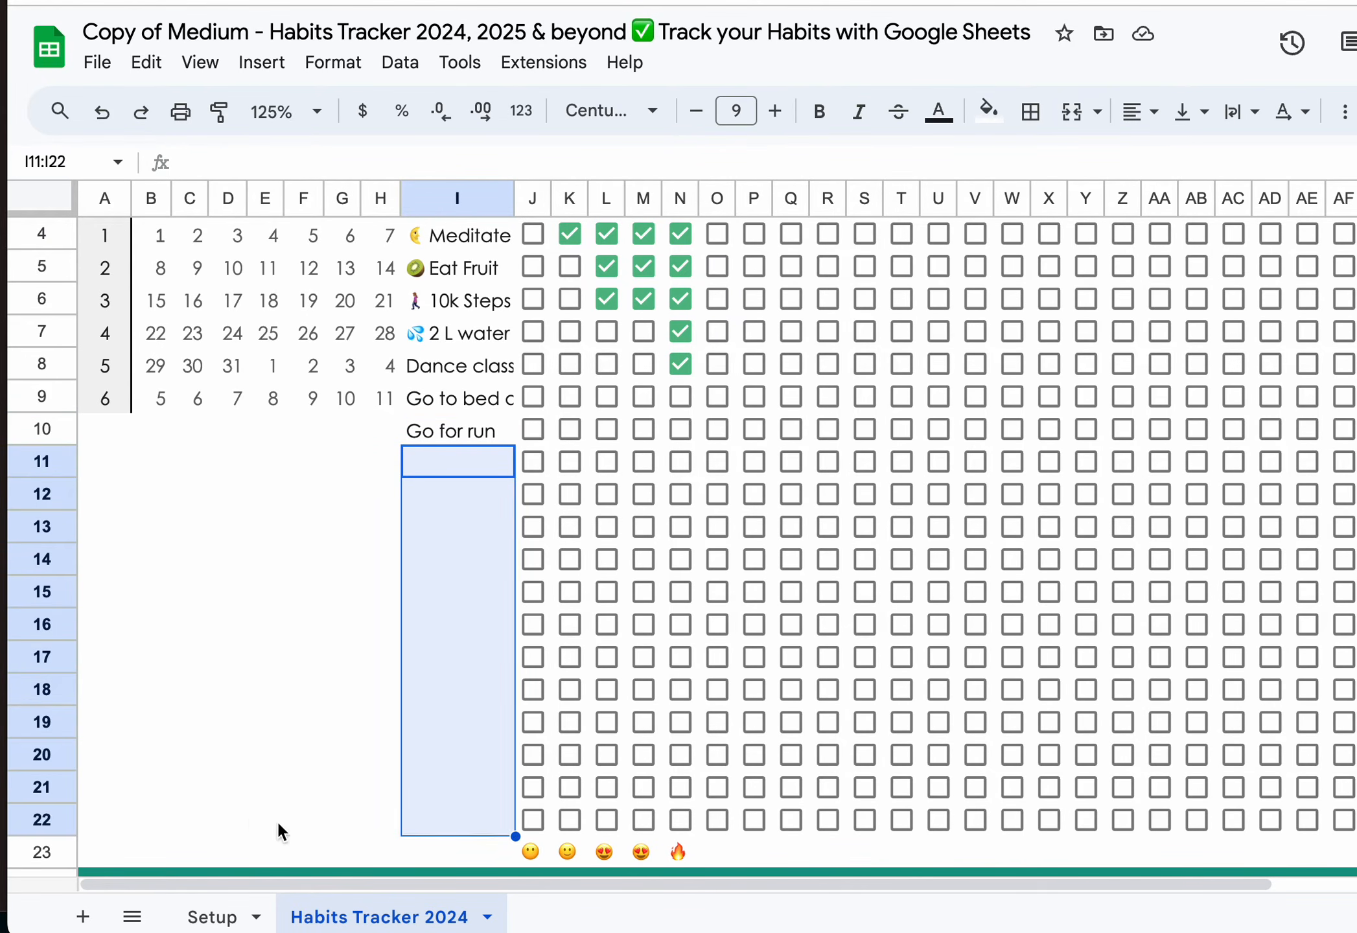
{"action": "left_click_drag", "start_coordinate": [40, 463], "coordinate": [61, 820]}
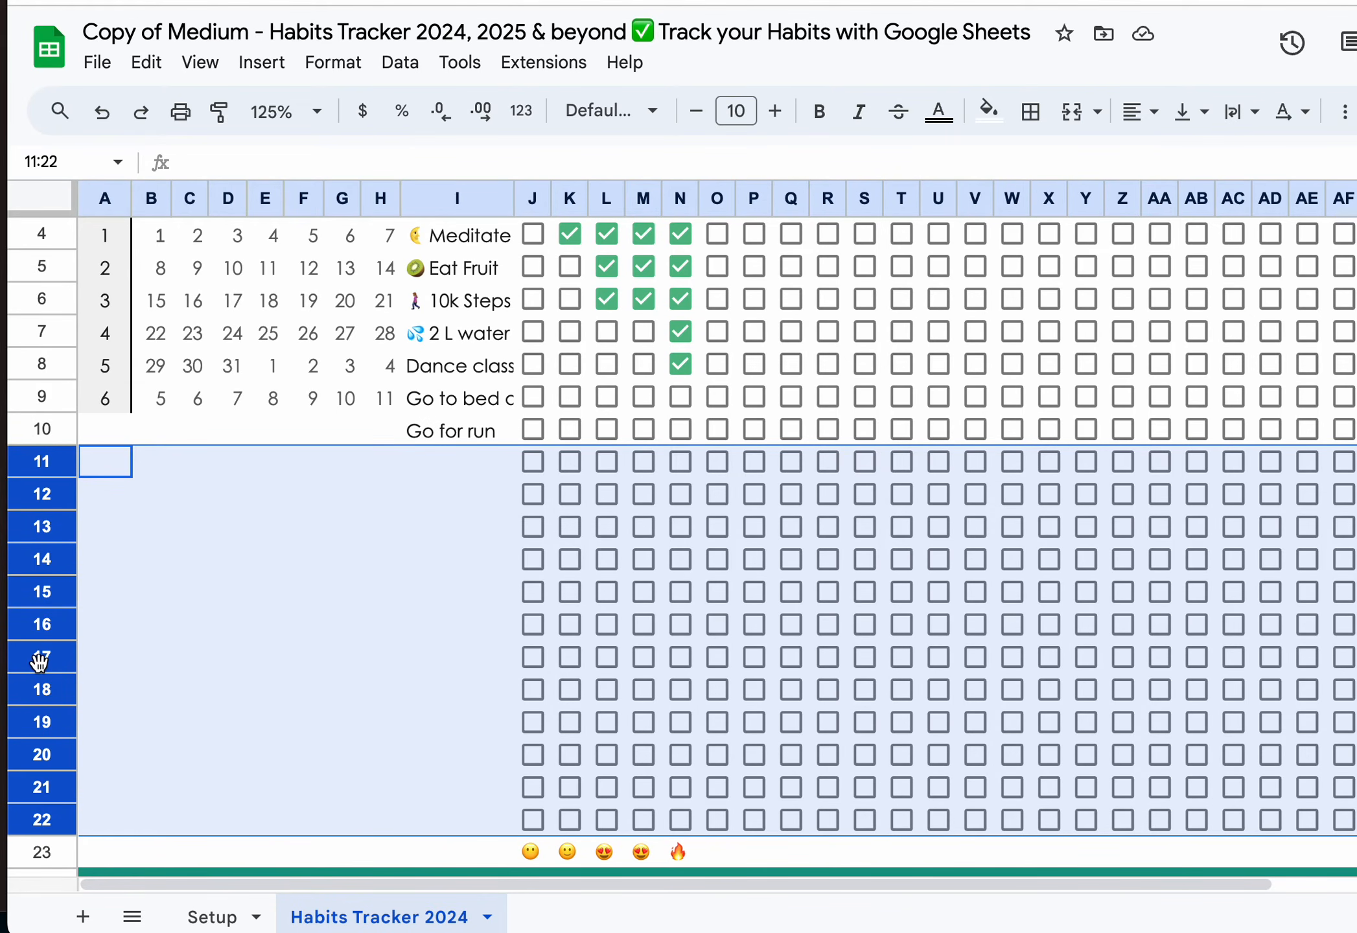
{"action": "right_click", "coordinate": [39, 658]}
{"action": "left_click", "coordinate": [159, 376]}
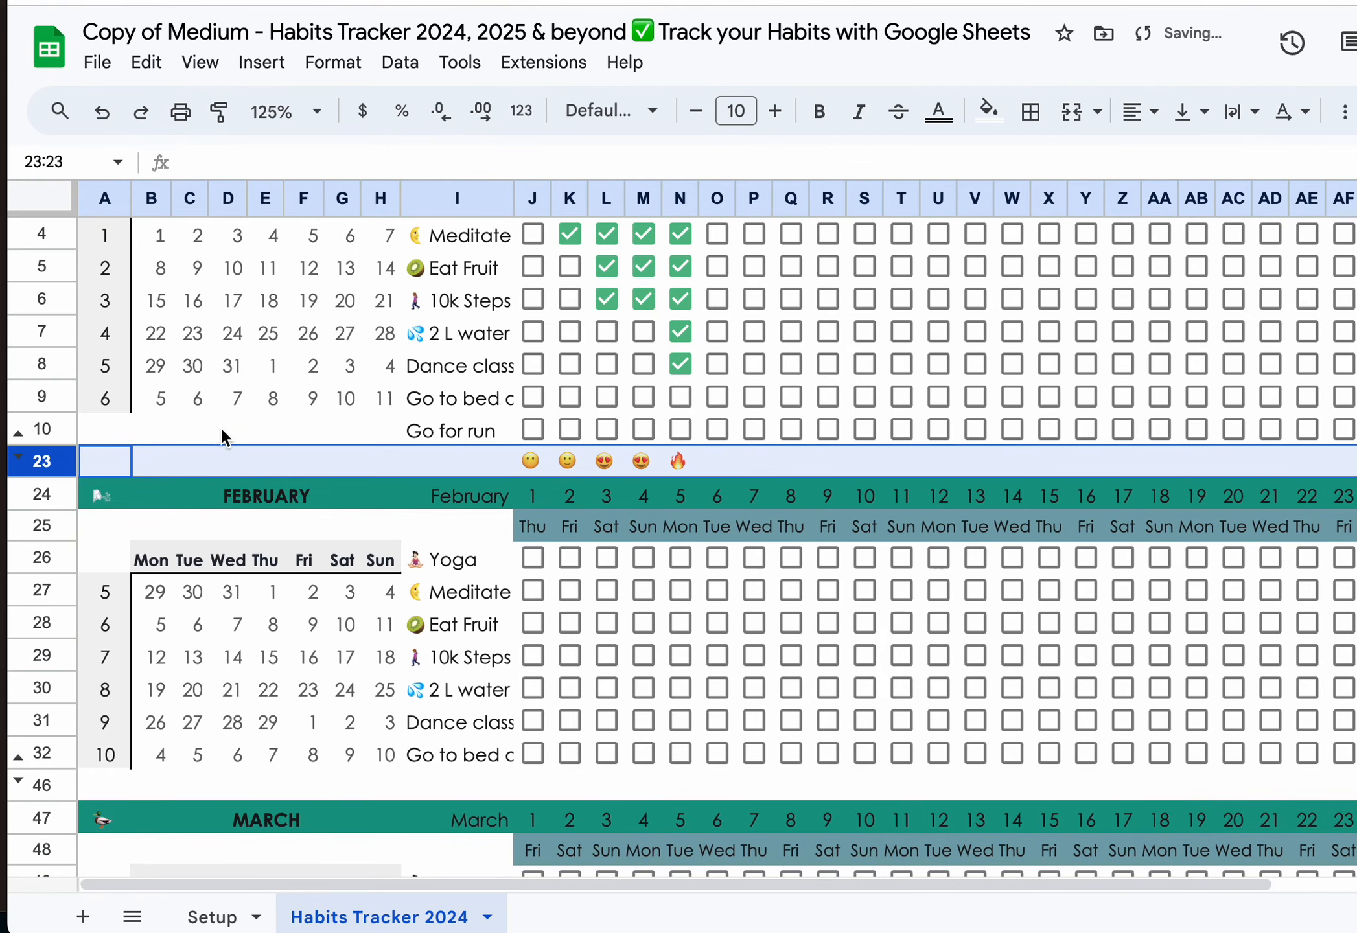
{"action": "scroll", "coordinate": [387, 490], "scroll_direction": "up", "scroll_amount": 2}
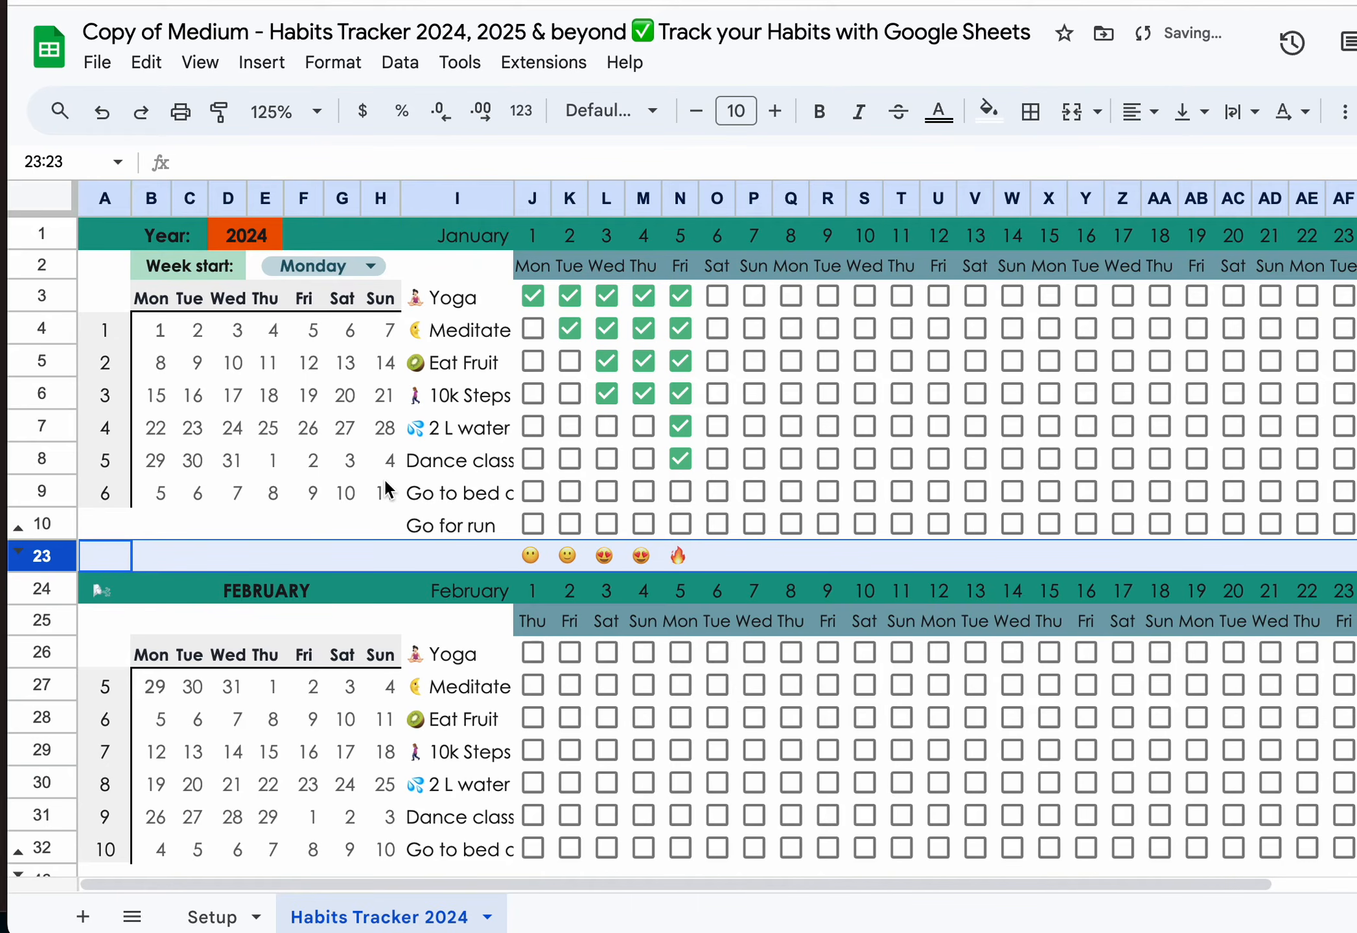
Set the January goal for the Yoga habit in AS3 to 15.
{"action": "scroll", "coordinate": [386, 491], "scroll_direction": "right", "scroll_amount": 8}
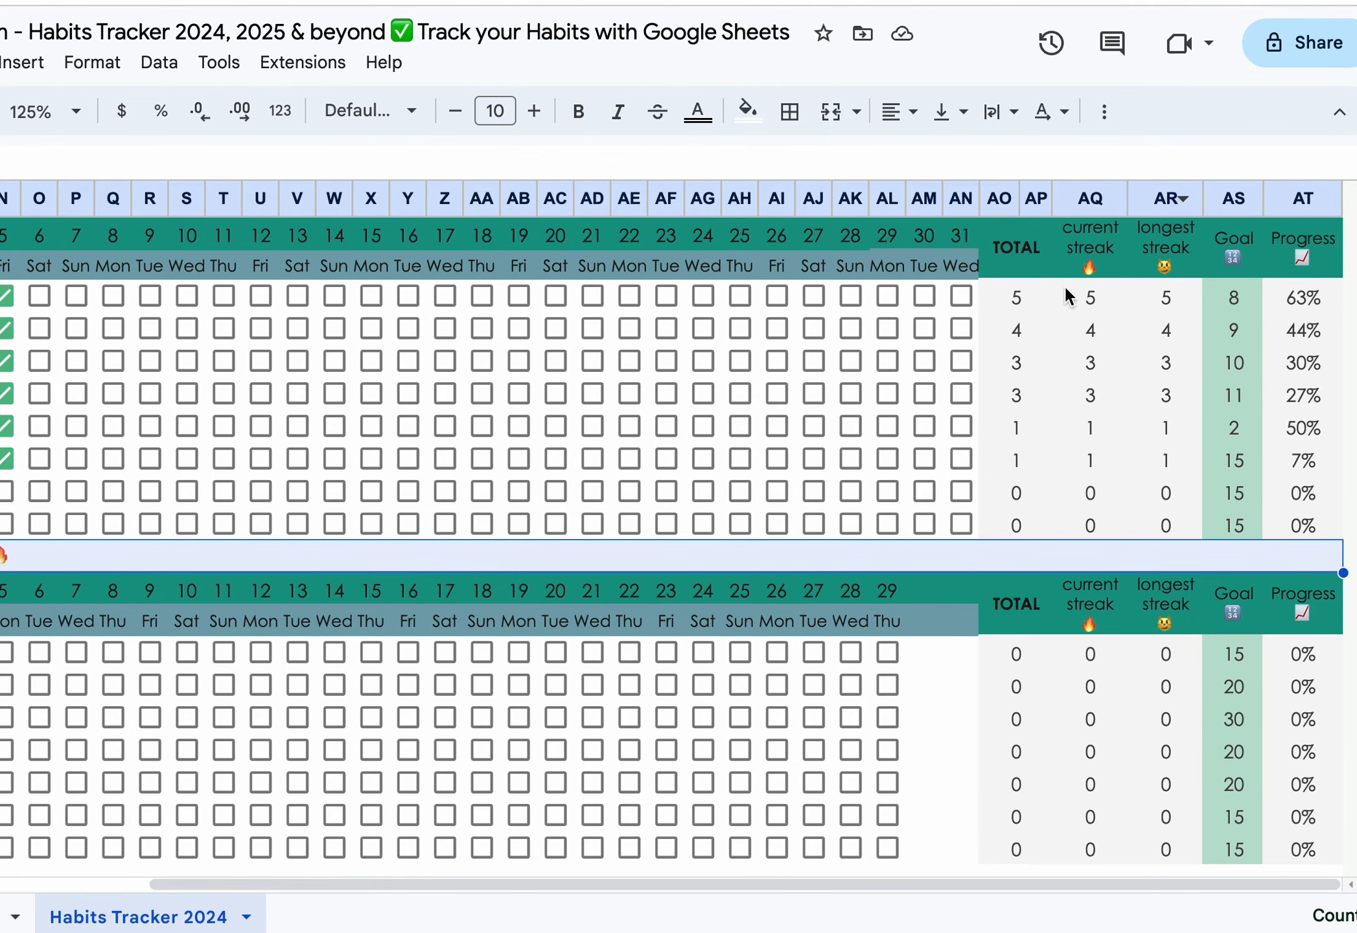
{"action": "left_click", "coordinate": [1233, 298]}
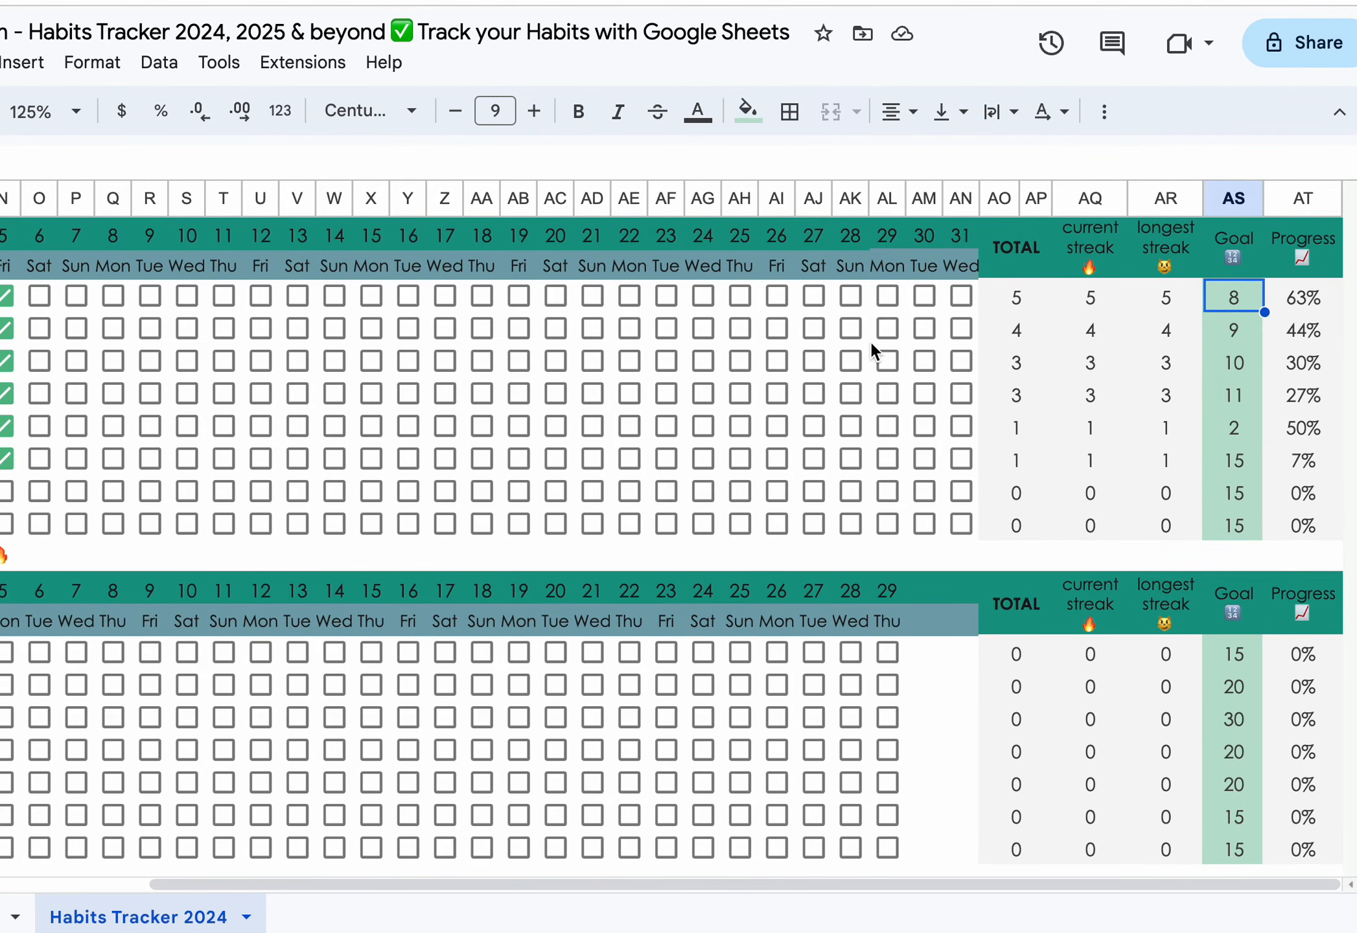
{"action": "scroll", "coordinate": [869, 339], "scroll_direction": "left", "scroll_amount": 5}
{"action": "scroll", "coordinate": [523, 337], "scroll_direction": "right", "scroll_amount": 5}
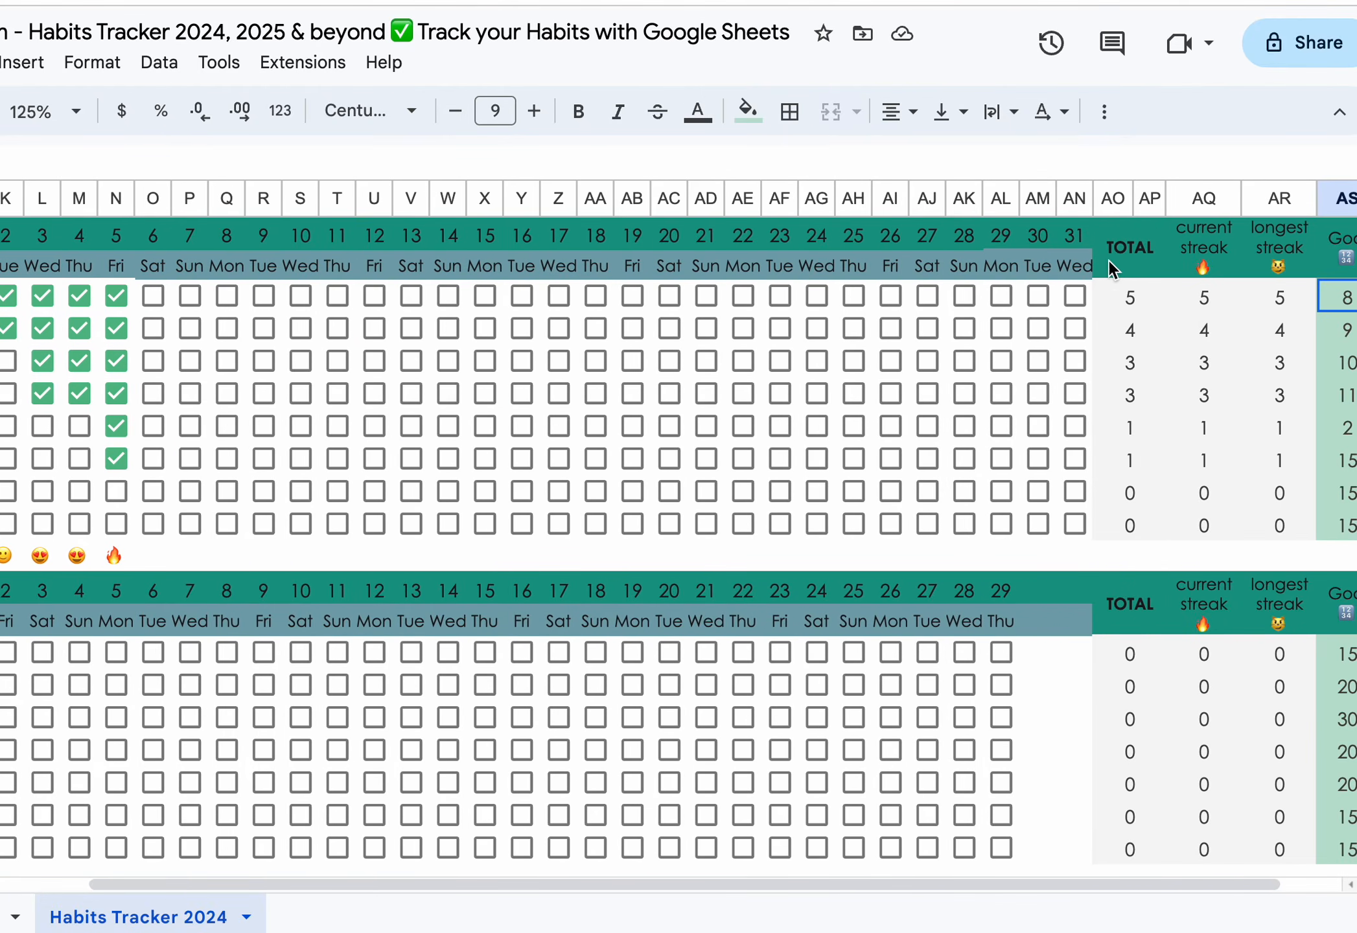
{"action": "type", "text": "15"}
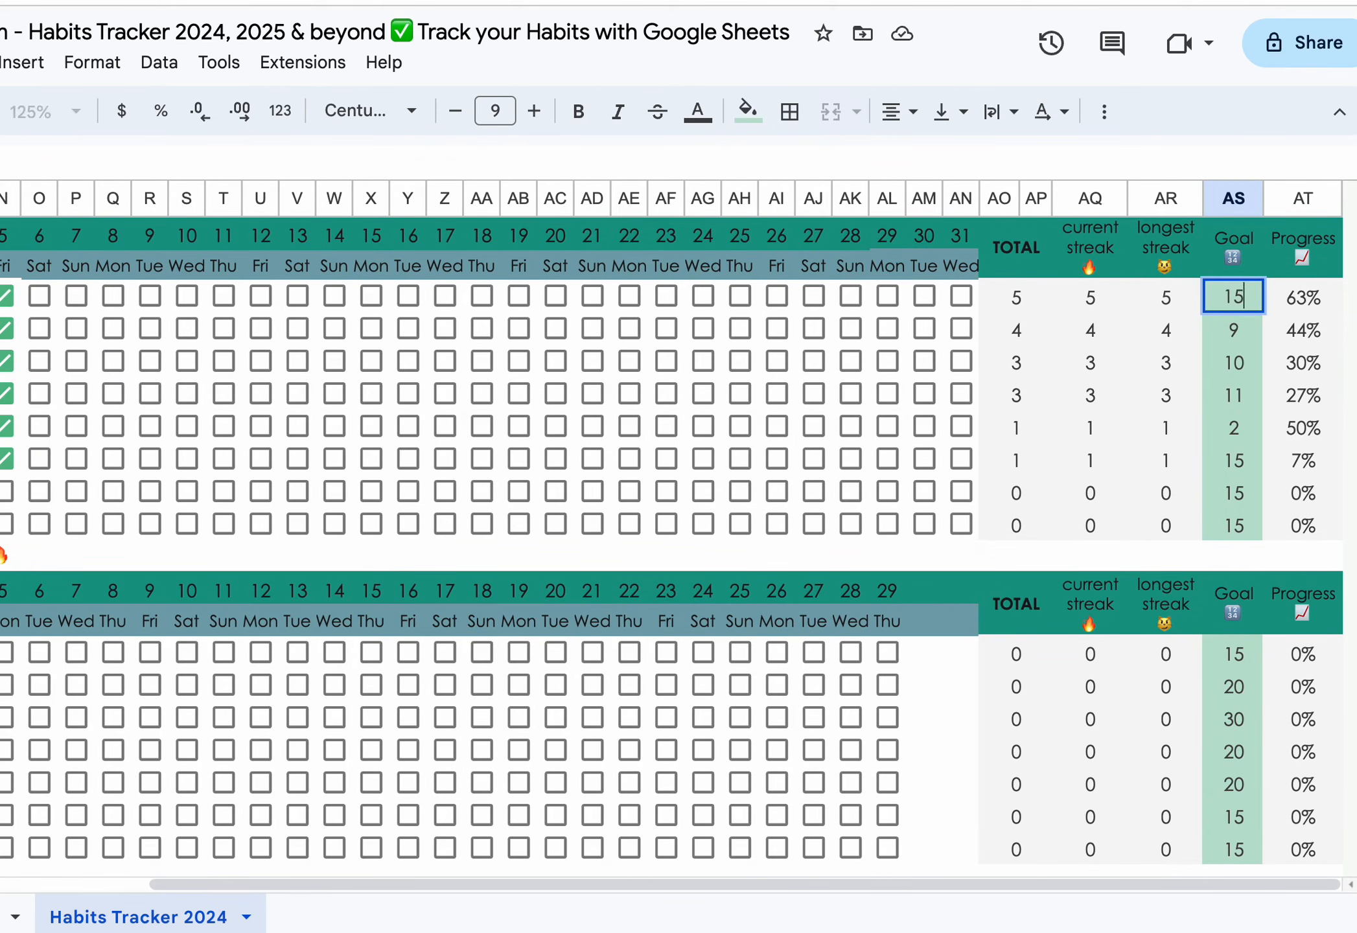
{"action": "key", "text": "Return"}
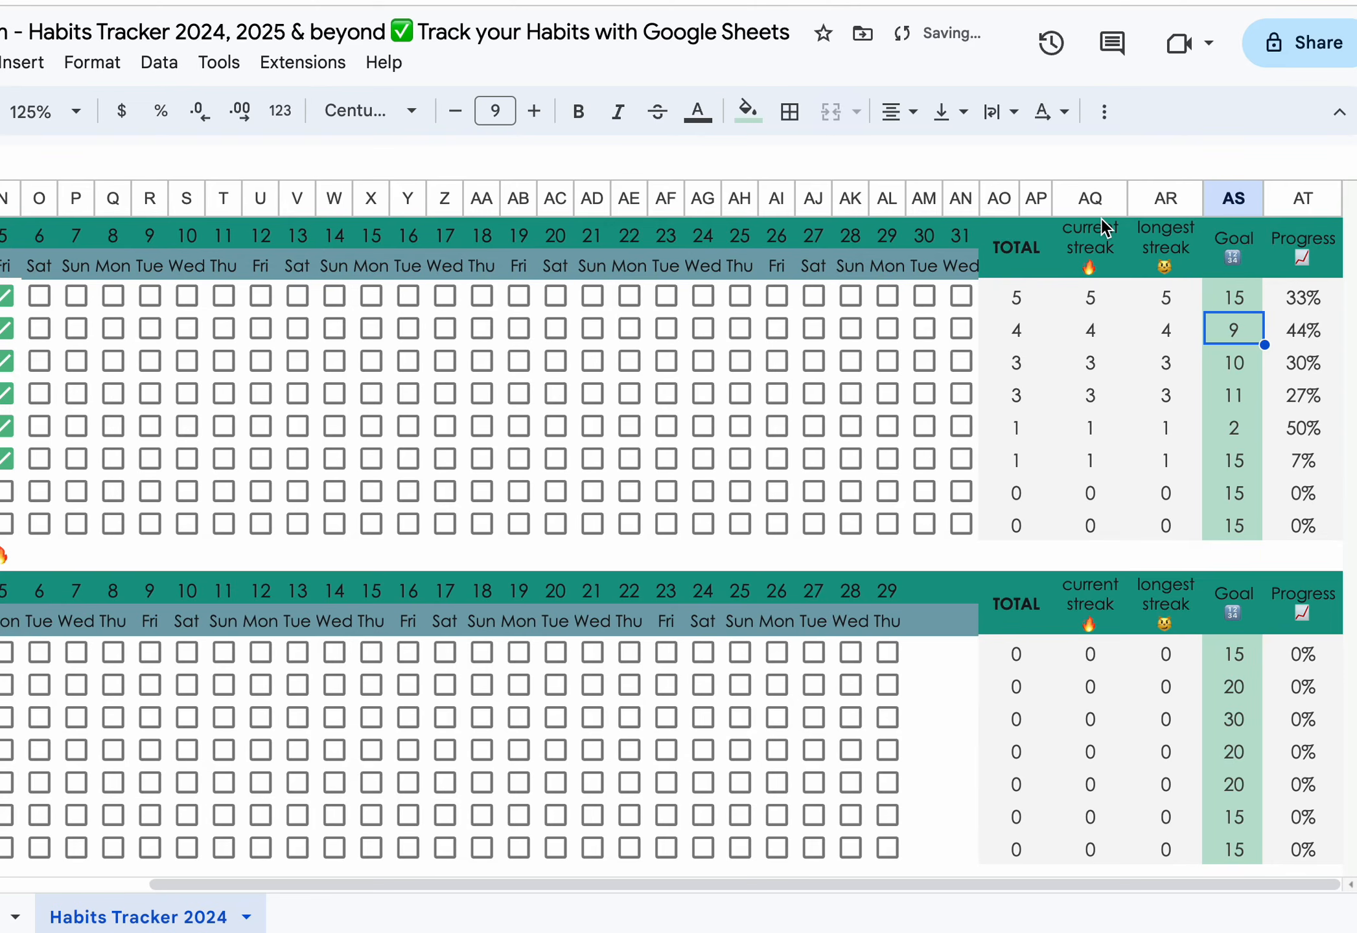
Try a January goal of 30 for the Meditate habit in AS4.
{"action": "scroll", "coordinate": [1106, 228], "scroll_direction": "left", "scroll_amount": 5}
{"action": "scroll", "coordinate": [596, 355], "scroll_direction": "right", "scroll_amount": 5}
{"action": "type", "text": "30"}
{"action": "key", "text": "Return"}
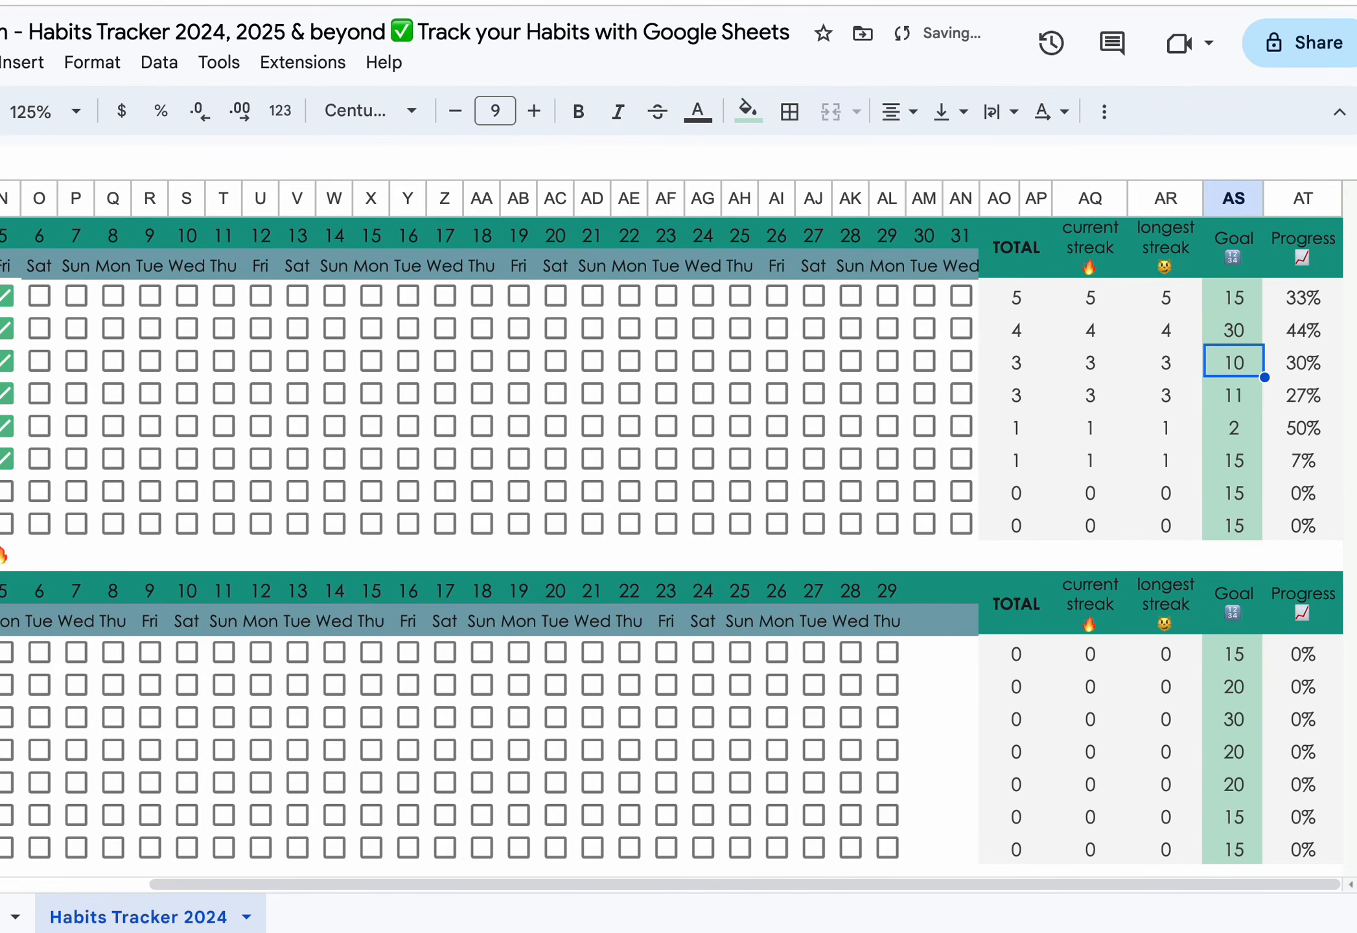
Set the January goal for the Meditate habit in AS4 to 10.
{"action": "key", "text": "Up"}
{"action": "key", "text": "Up"}
{"action": "key", "text": "Right"}
{"action": "key", "text": "Down"}
{"action": "key", "text": "Up"}
{"action": "key", "text": "Down"}
{"action": "key", "text": "Left"}
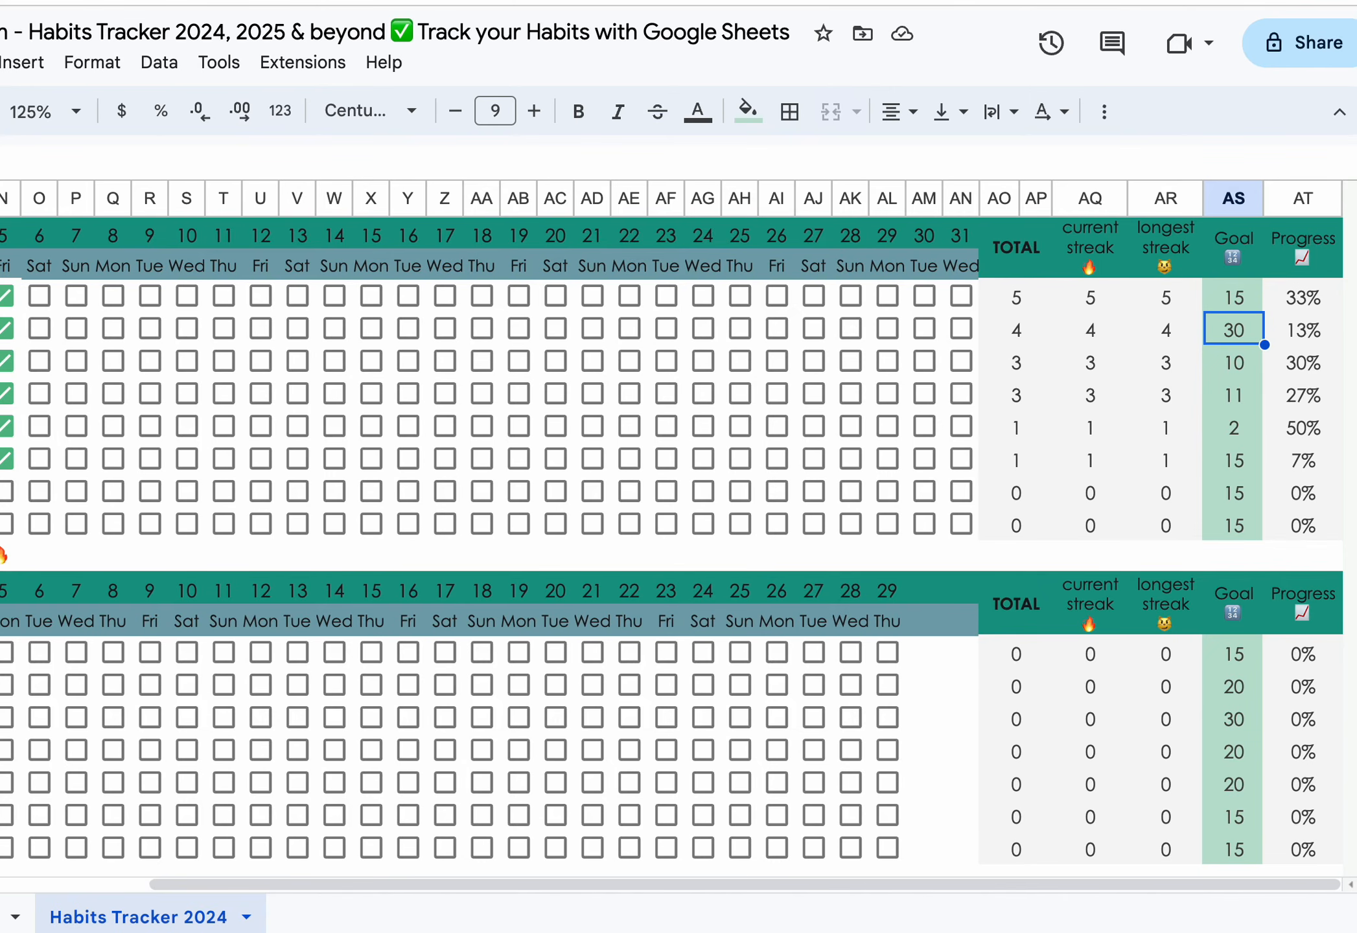
{"action": "type", "text": "10"}
{"action": "key", "text": "Return"}
{"action": "key", "text": "Up"}
{"action": "key", "text": "Down"}
{"action": "key", "text": "Up"}
{"action": "key", "text": "Left"}
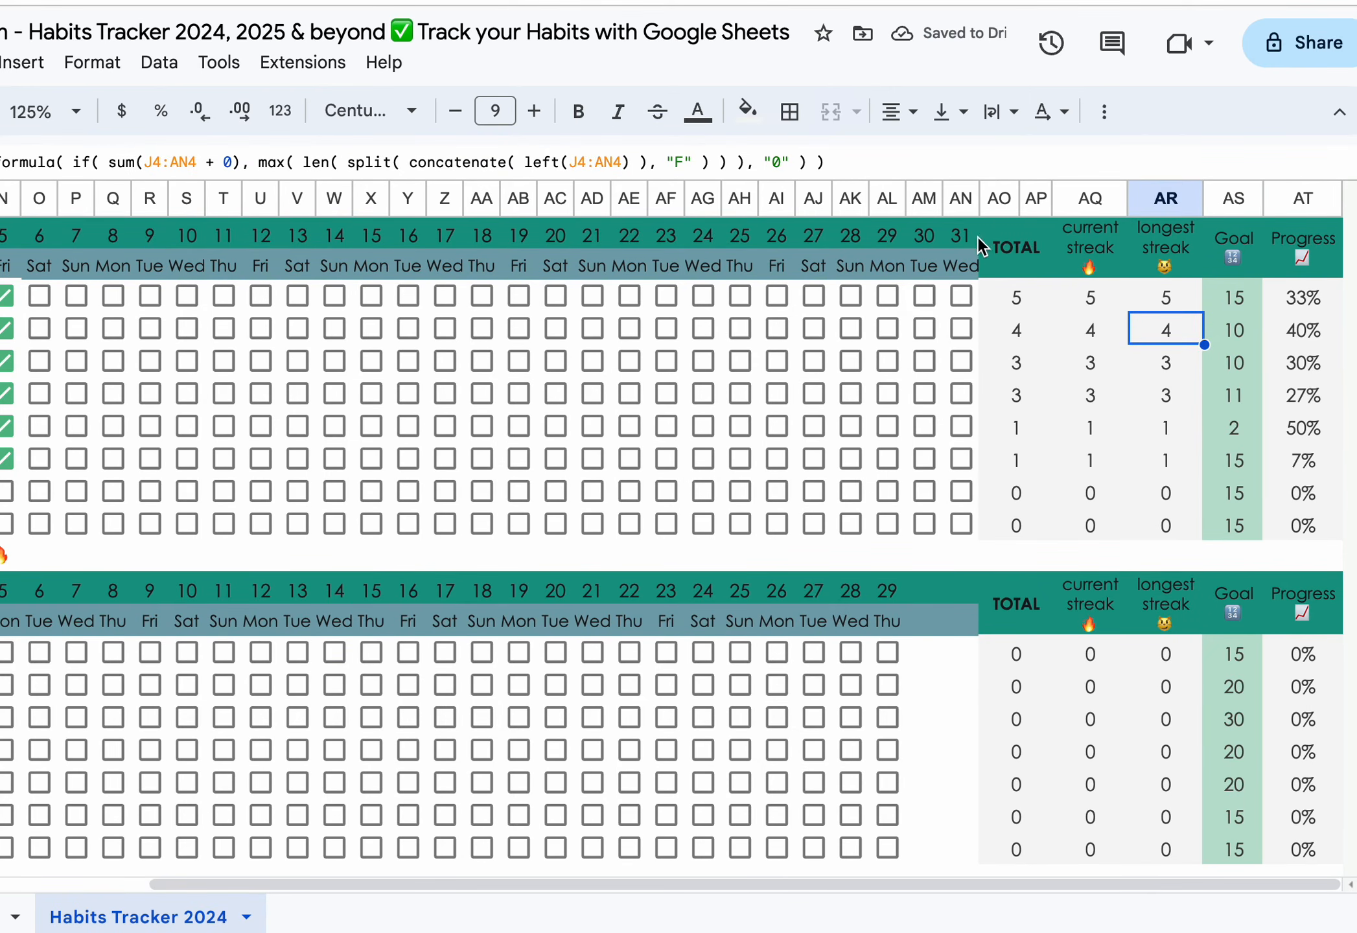
Inspect the total, current streak and longest streak formulas in January's Yoga row.
{"action": "left_click", "coordinate": [999, 243]}
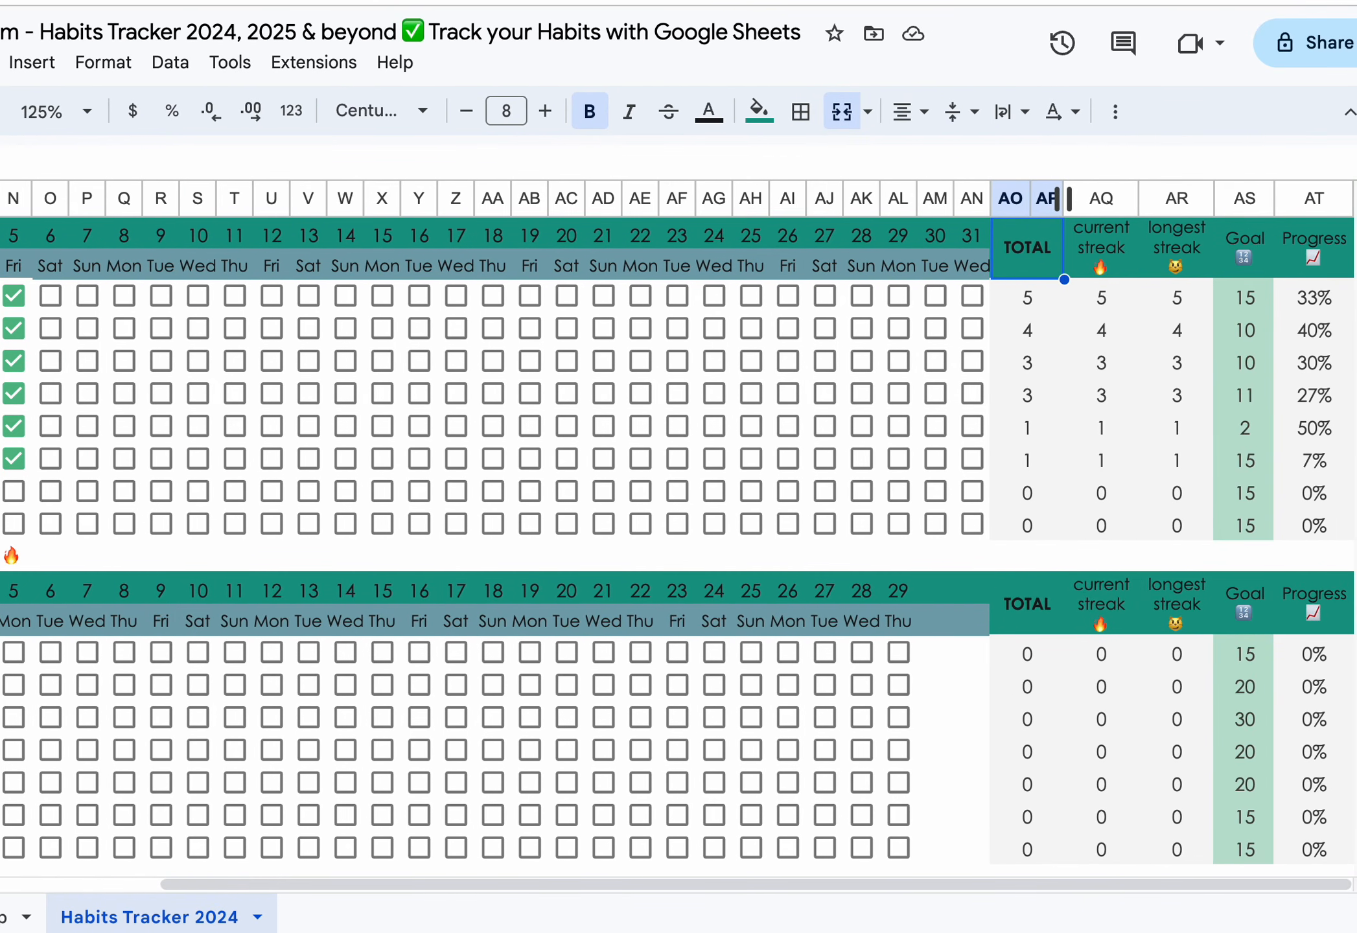
{"action": "left_click", "coordinate": [1109, 302]}
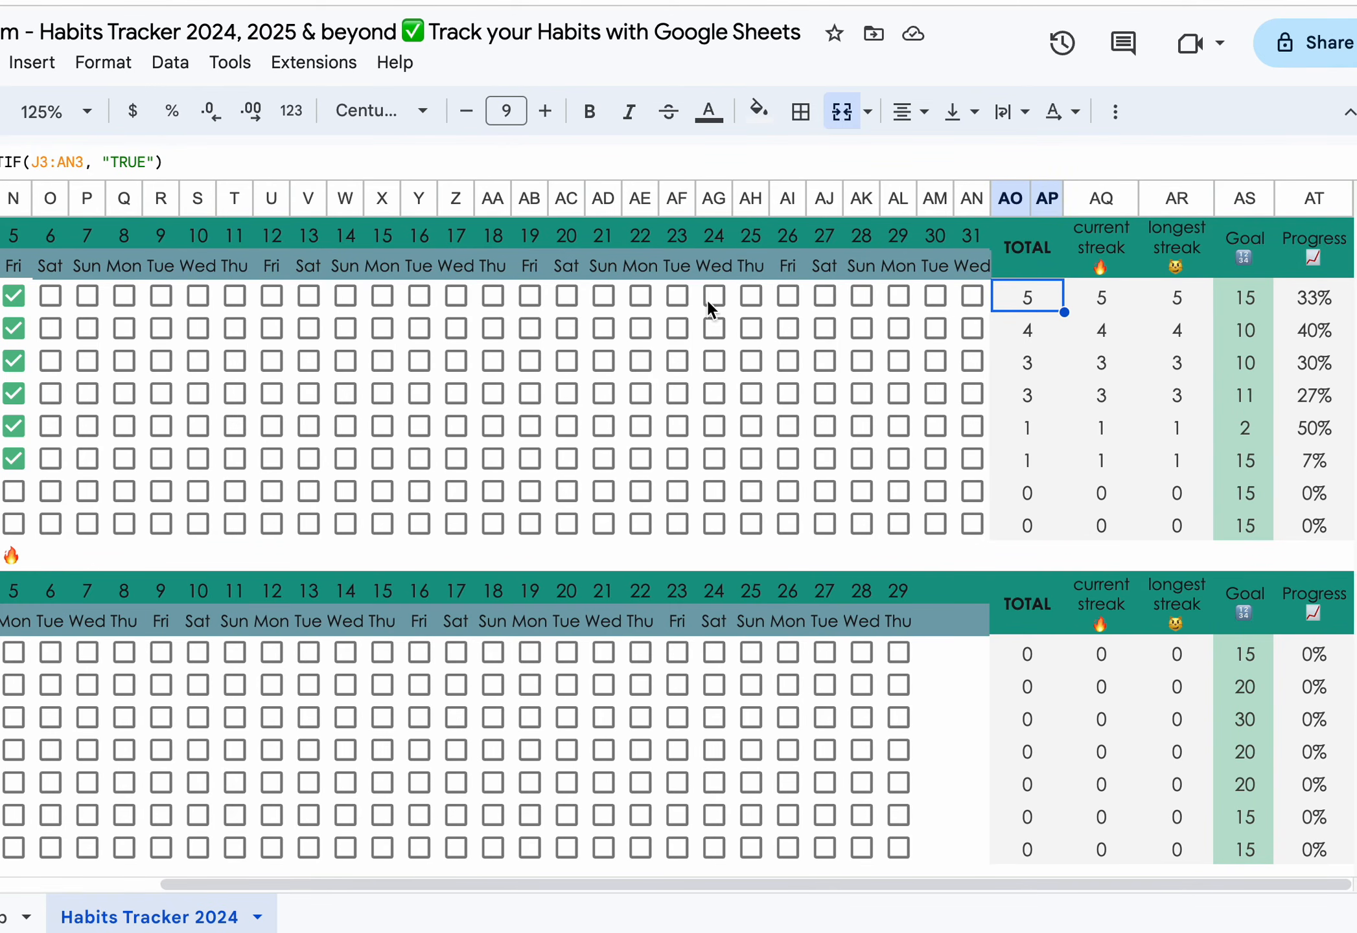
{"action": "left_click", "coordinate": [1099, 299]}
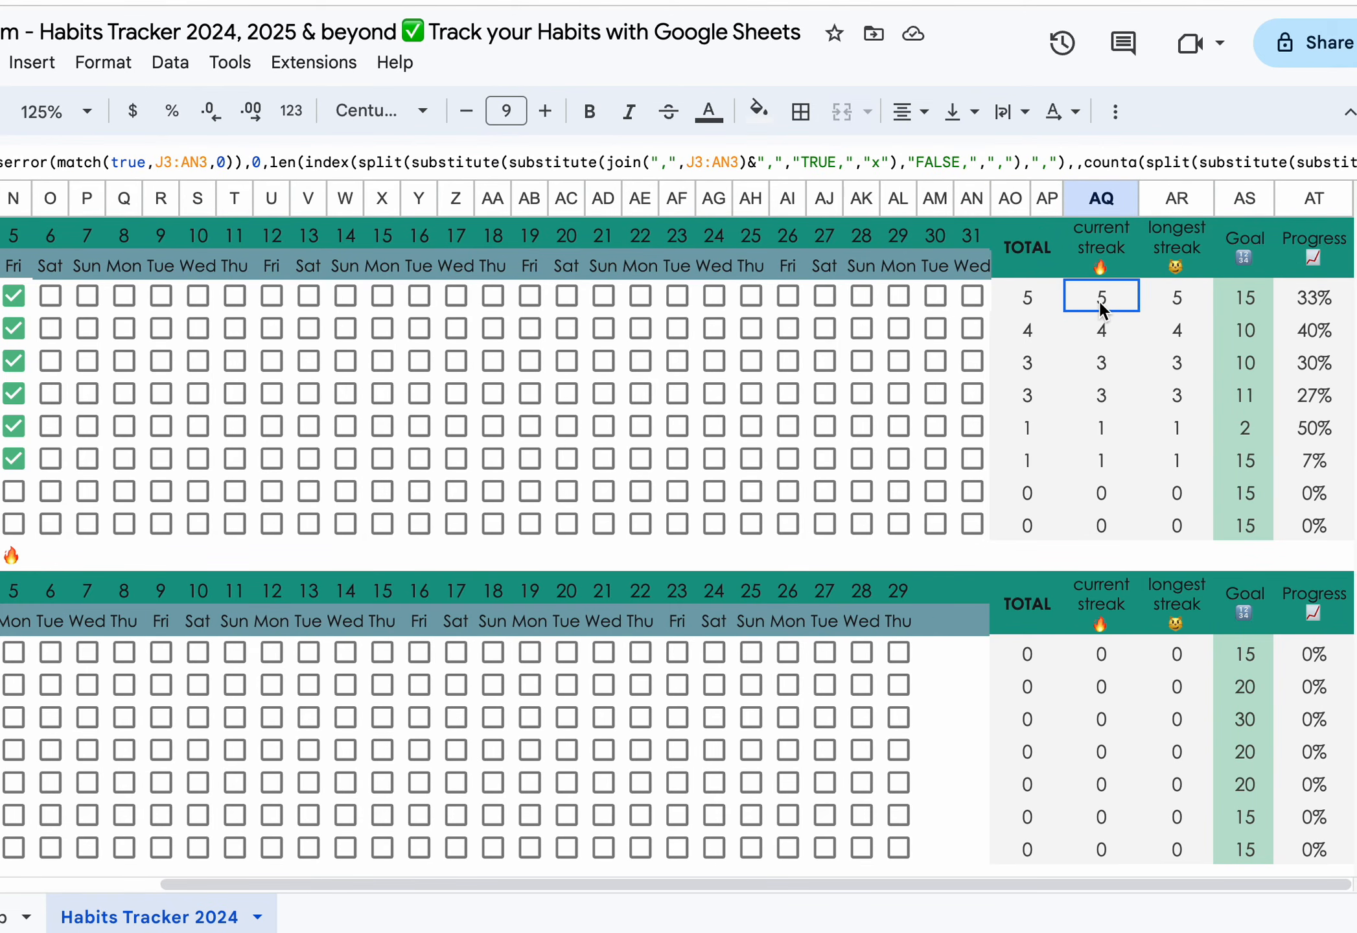
{"action": "scroll", "coordinate": [752, 301], "scroll_direction": "left", "scroll_amount": 5}
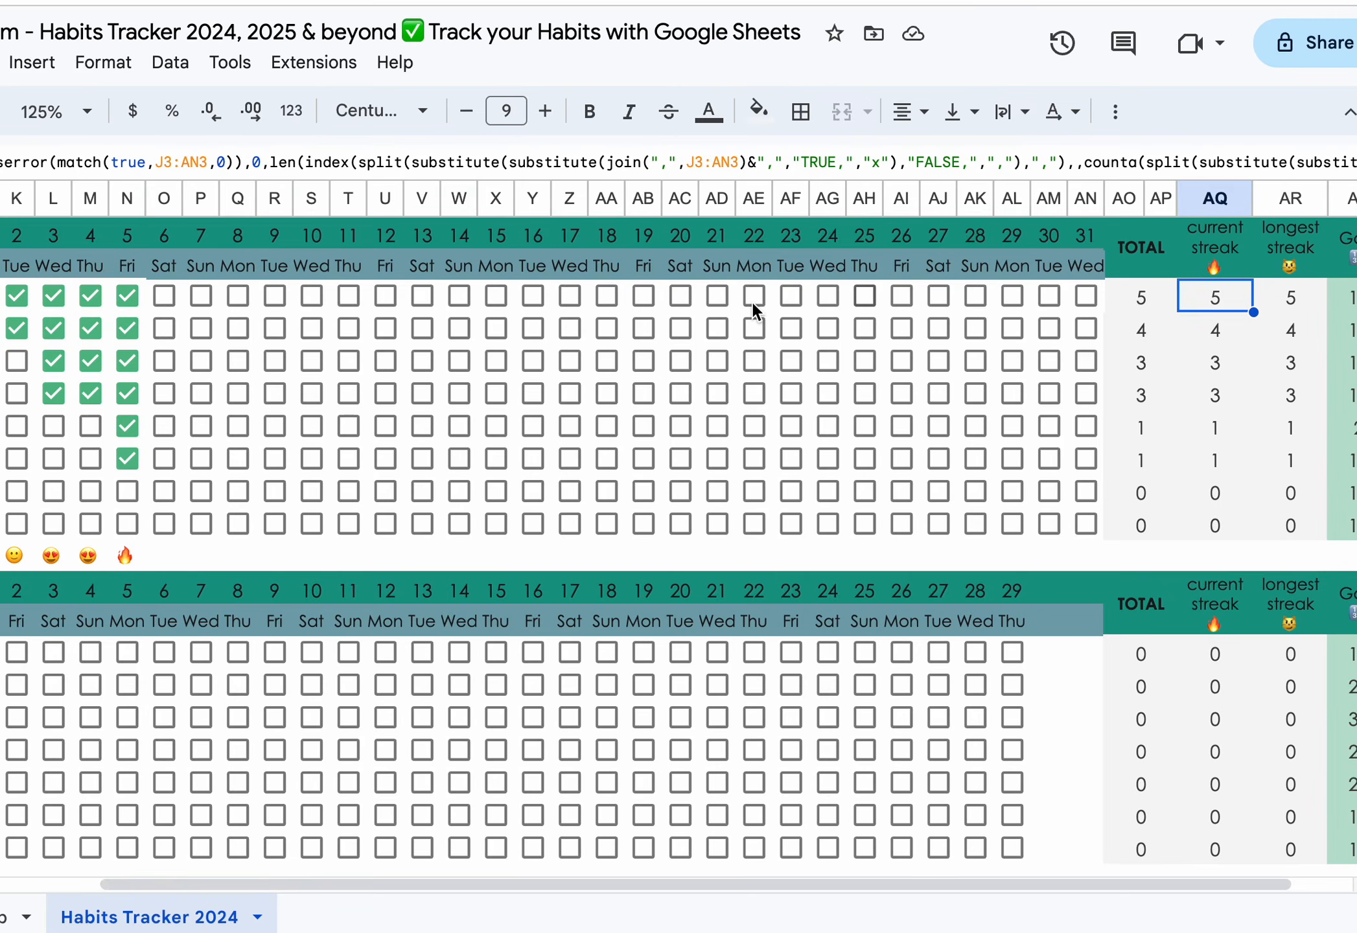
{"action": "scroll", "coordinate": [397, 326], "scroll_direction": "right", "scroll_amount": 5}
{"action": "left_click", "coordinate": [1188, 300]}
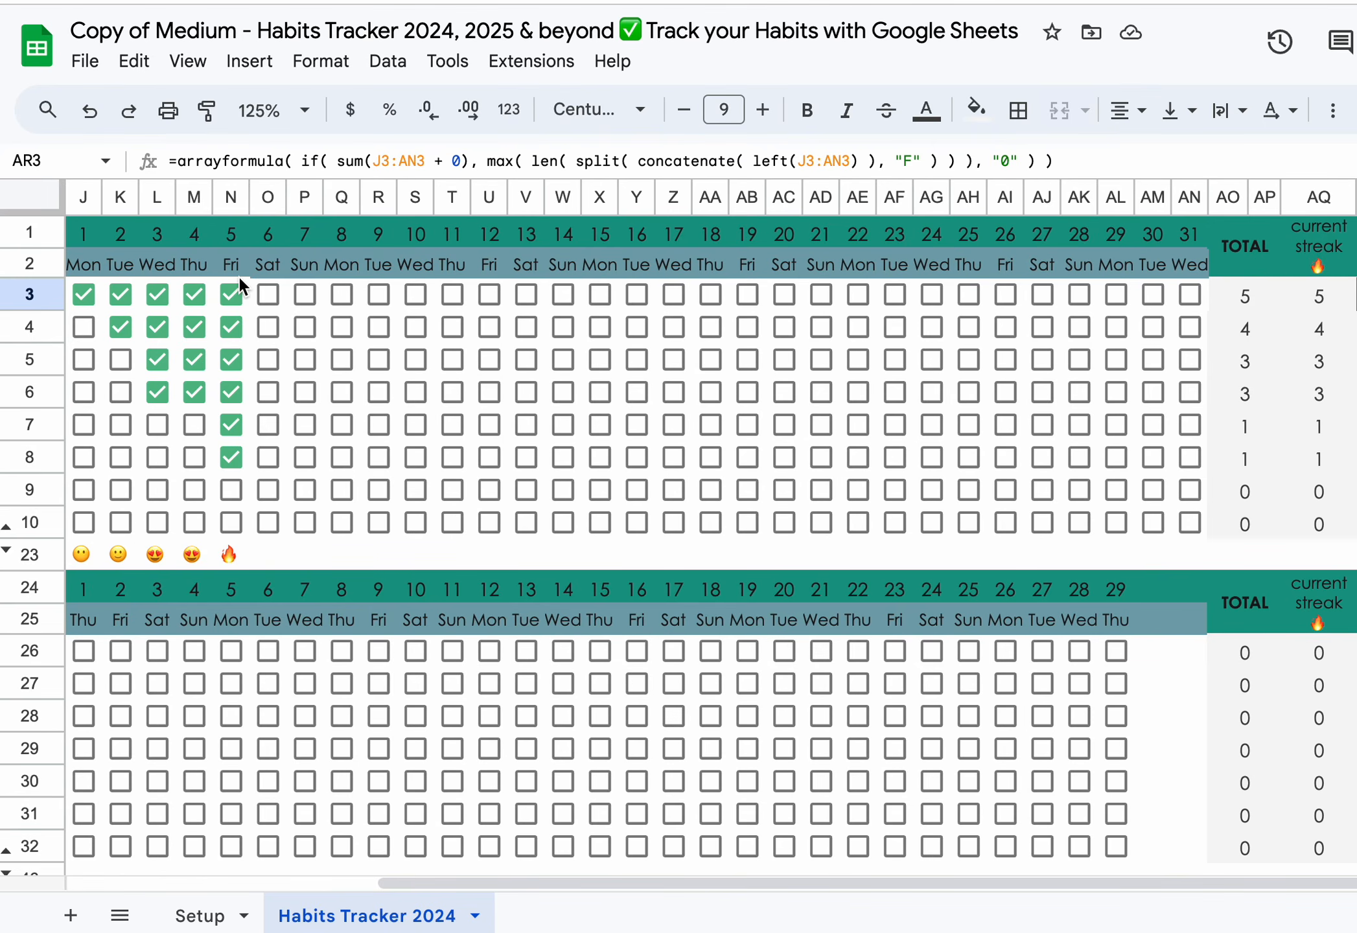
Review the habit list on the Setup sheet and the year and week start settings on the Habits Tracker 2024 sheet.
{"action": "scroll", "coordinate": [238, 276], "scroll_direction": "left", "scroll_amount": 5}
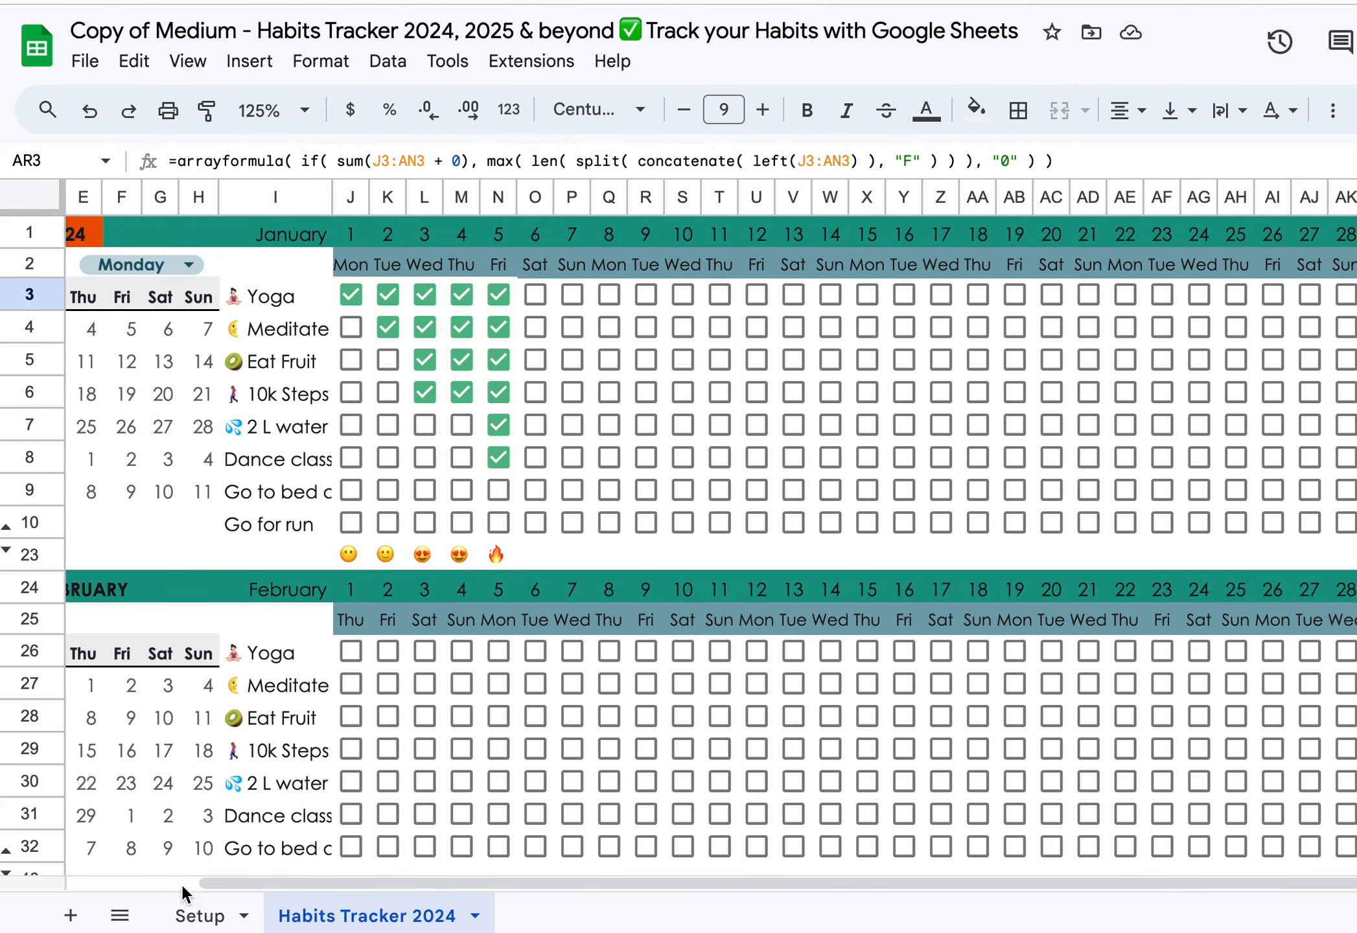
{"action": "left_click", "coordinate": [189, 911]}
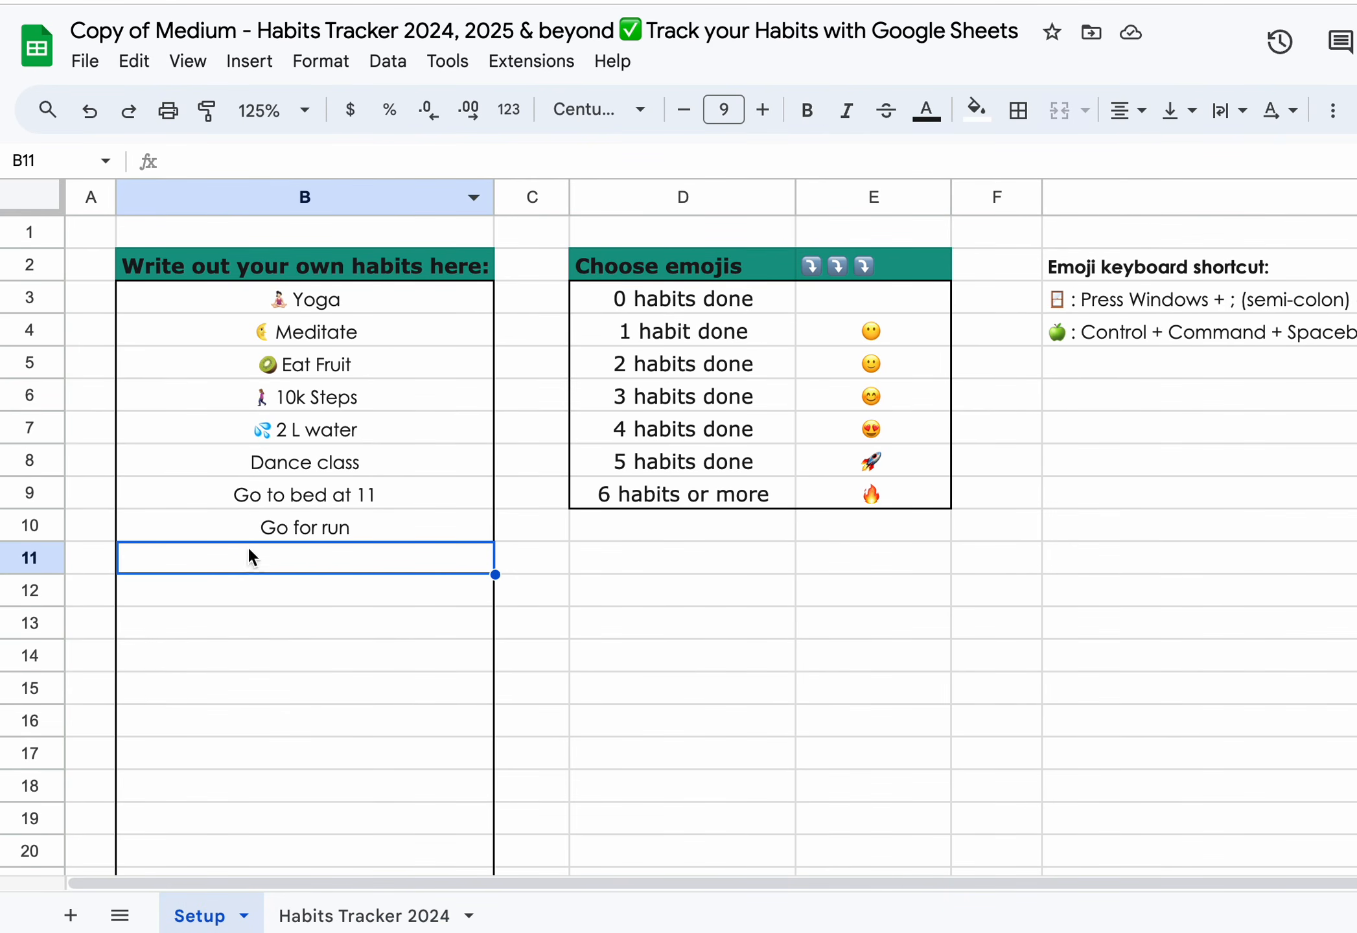
{"action": "left_click", "coordinate": [379, 917]}
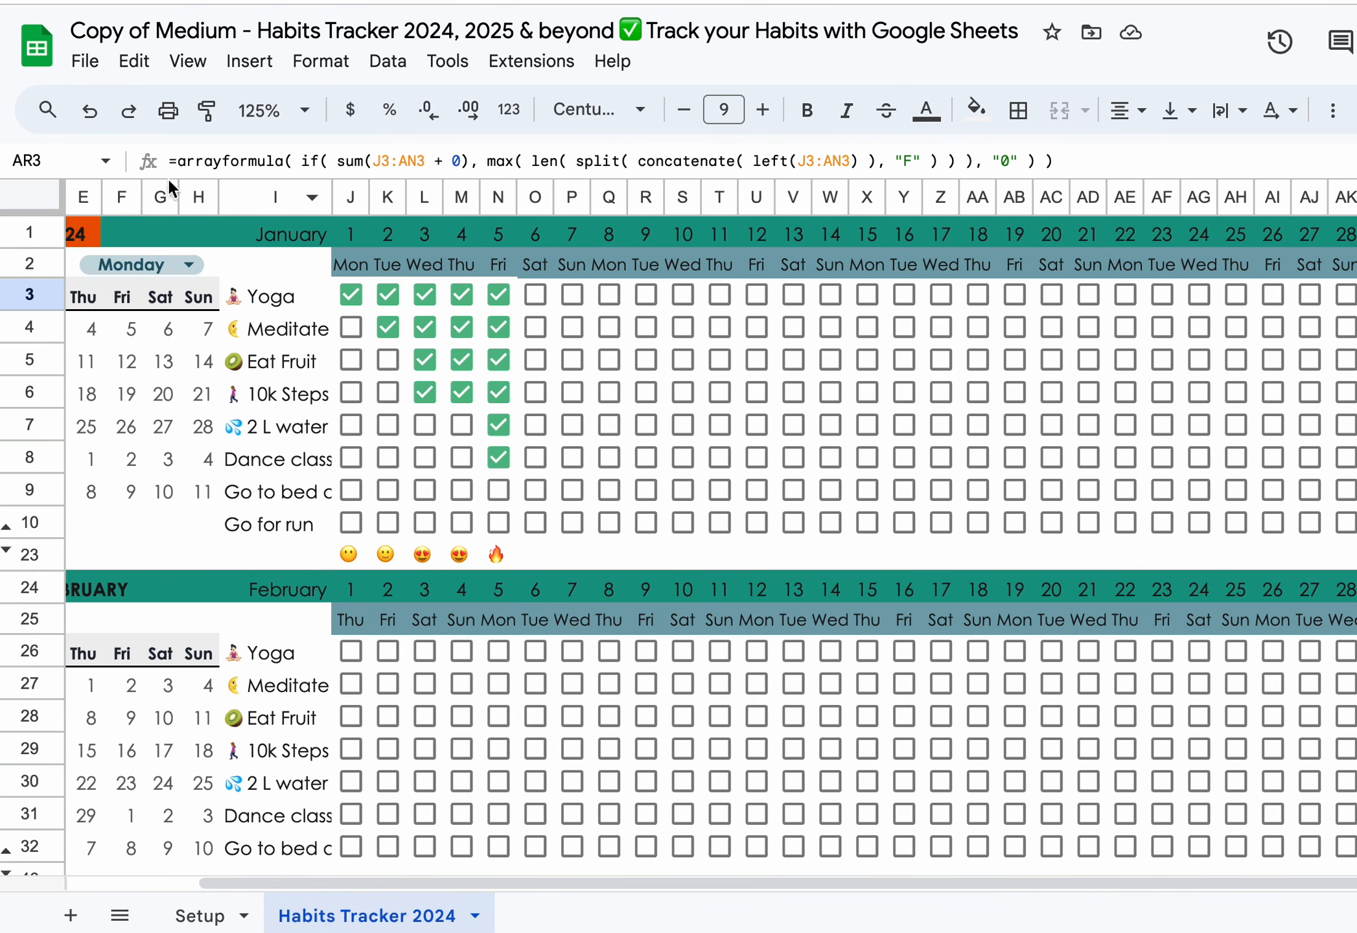
{"action": "scroll", "coordinate": [151, 325], "scroll_direction": "left", "scroll_amount": 3}
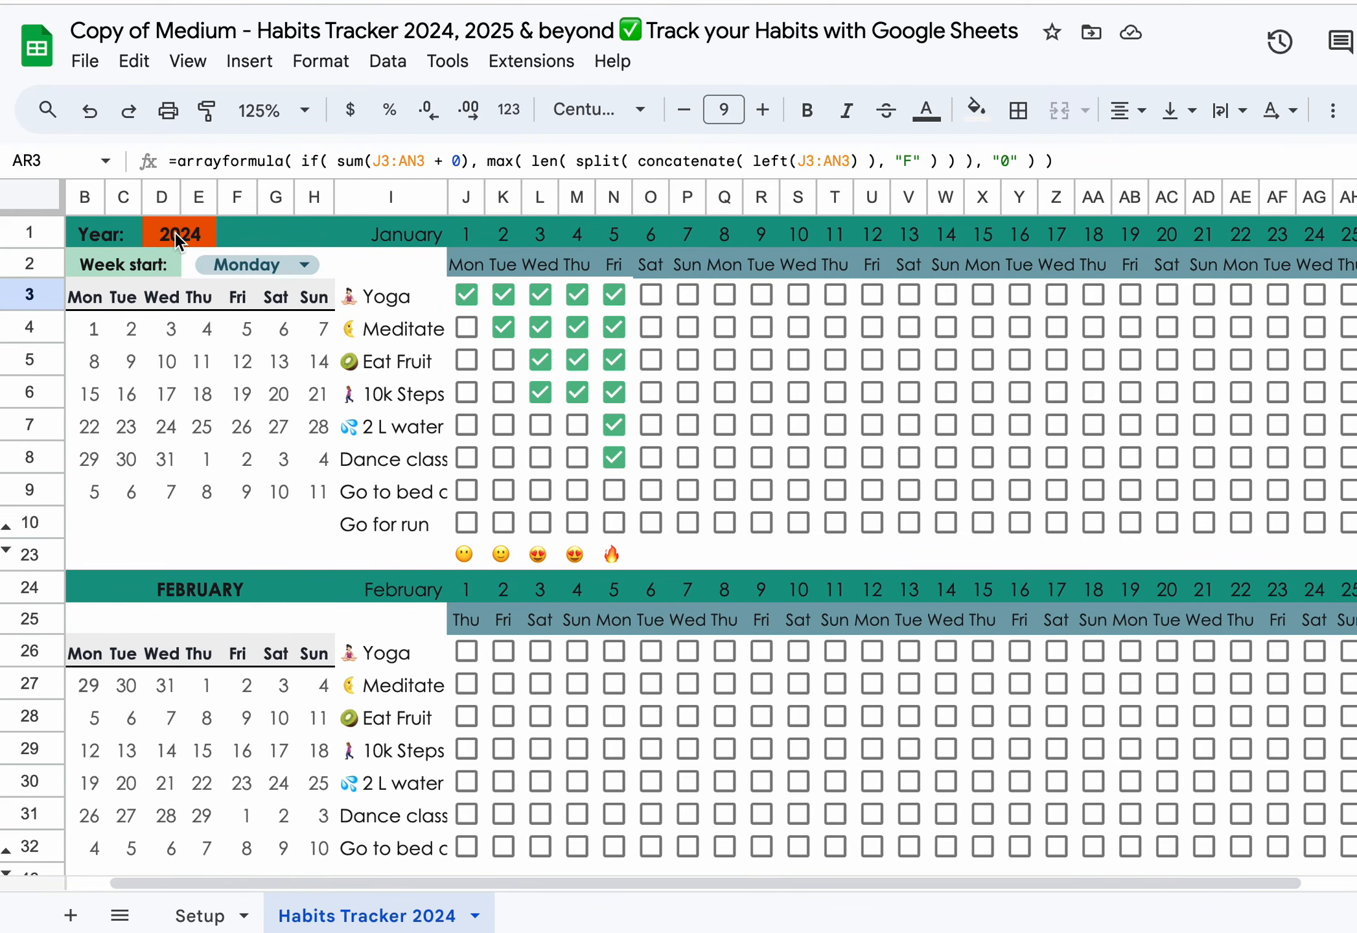
{"action": "left_click", "coordinate": [176, 233]}
{"action": "left_click", "coordinate": [244, 271]}
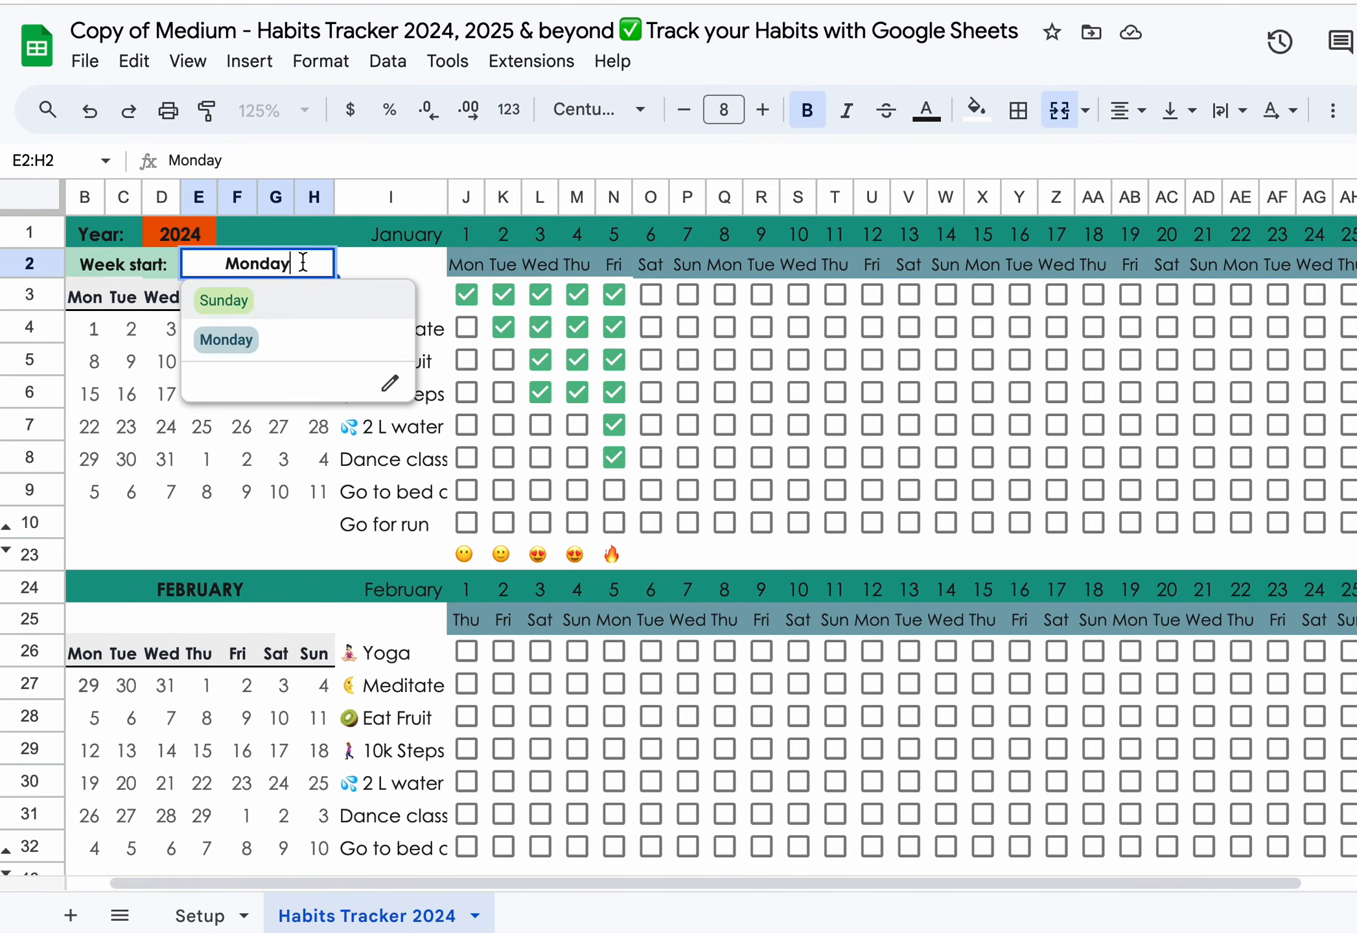
{"action": "left_click", "coordinate": [337, 271]}
{"action": "scroll", "coordinate": [337, 270], "scroll_direction": "right", "scroll_amount": 5}
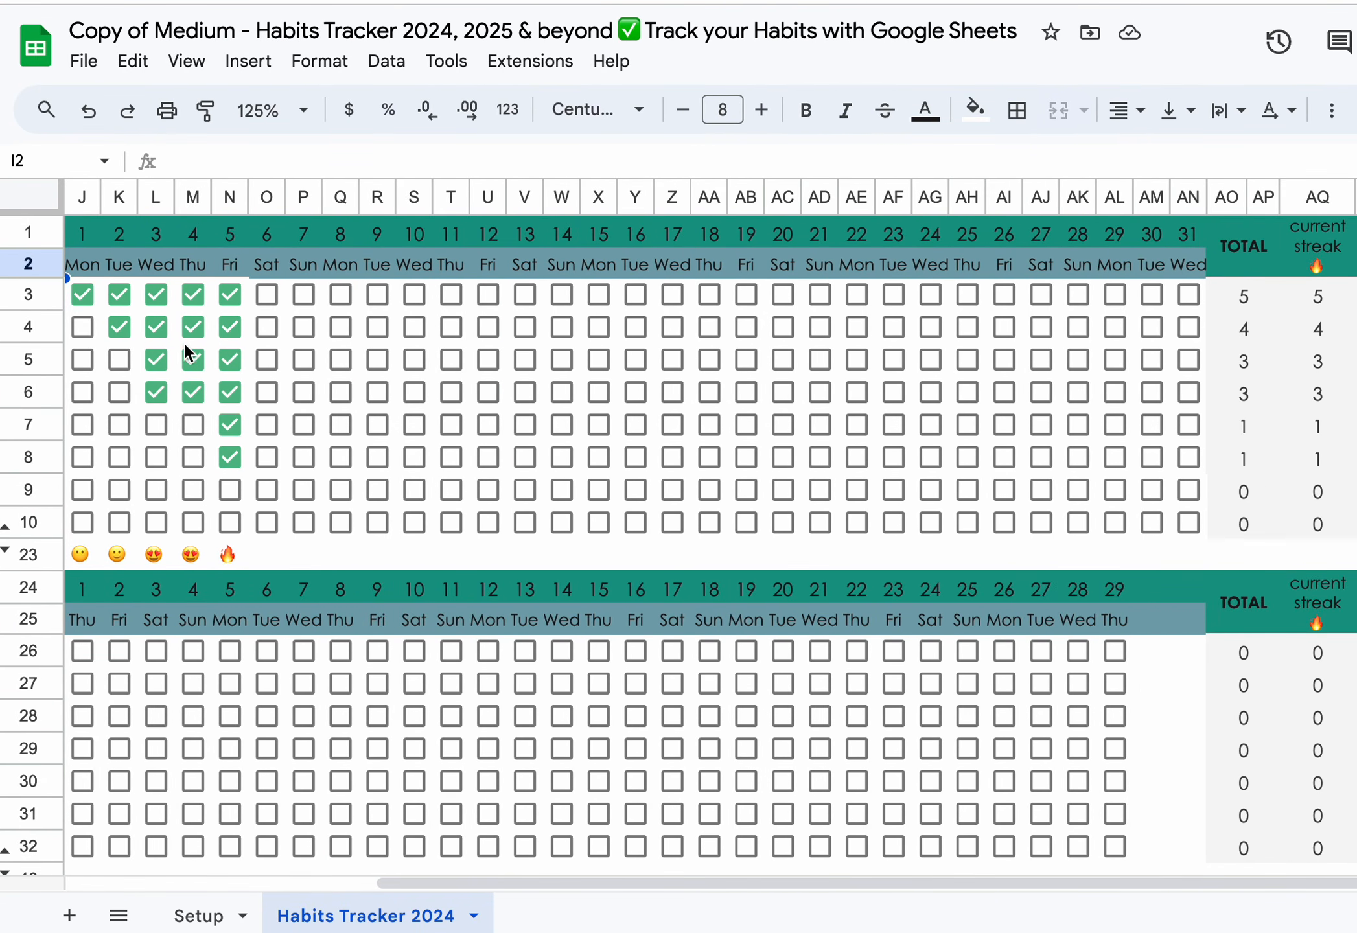
Uncheck January 5 for all habits from Dance class up to Yoga (N3:N8).
{"action": "scroll", "coordinate": [185, 342], "scroll_direction": "left", "scroll_amount": 3}
{"action": "left_click", "coordinate": [455, 460]}
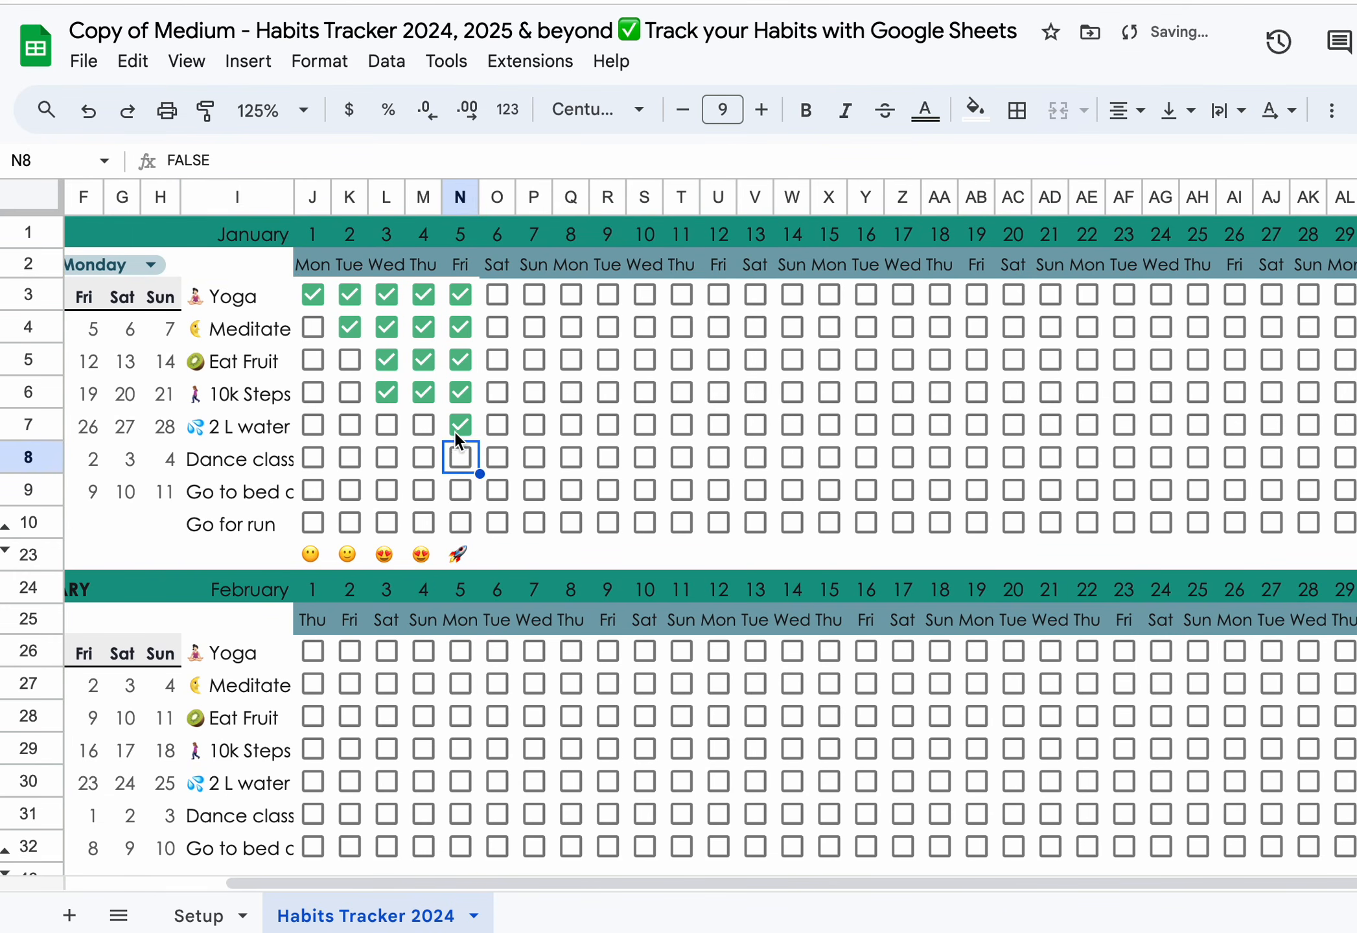
{"action": "left_click", "coordinate": [462, 425]}
{"action": "left_click", "coordinate": [462, 390]}
{"action": "left_click", "coordinate": [462, 358]}
{"action": "left_click", "coordinate": [461, 332]}
{"action": "left_click", "coordinate": [462, 299]}
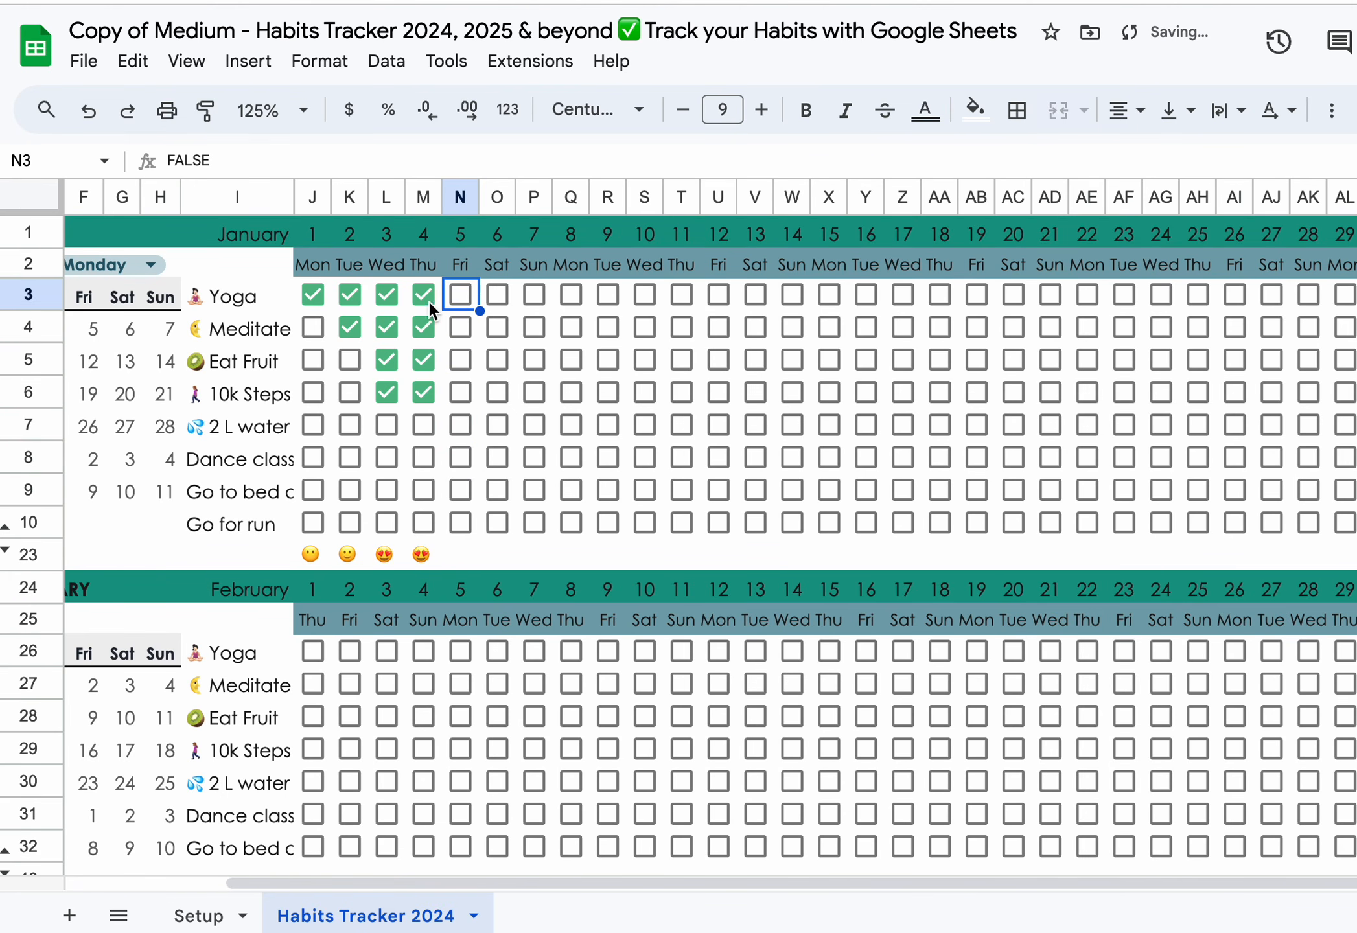
Uncheck all remaining ticked habits on January 1 to 4 (columns J to M).
{"action": "left_click", "coordinate": [428, 298]}
{"action": "left_click", "coordinate": [423, 328]}
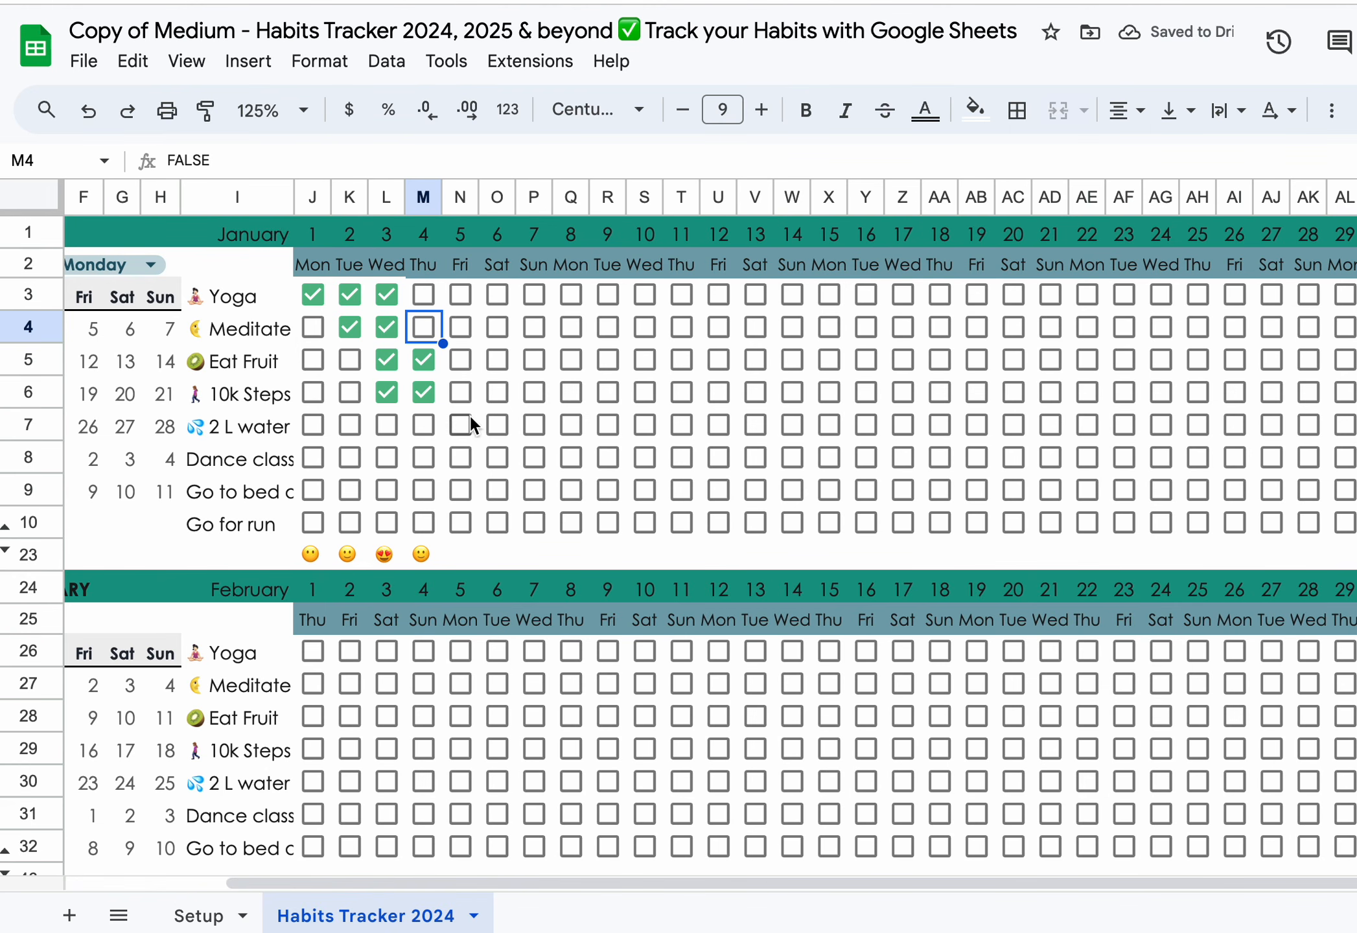
{"action": "left_click", "coordinate": [429, 390]}
{"action": "left_click", "coordinate": [425, 361]}
{"action": "left_click", "coordinate": [389, 391]}
{"action": "left_click", "coordinate": [392, 360]}
{"action": "left_click", "coordinate": [388, 328]}
{"action": "left_click", "coordinate": [386, 295]}
{"action": "left_click", "coordinate": [352, 297]}
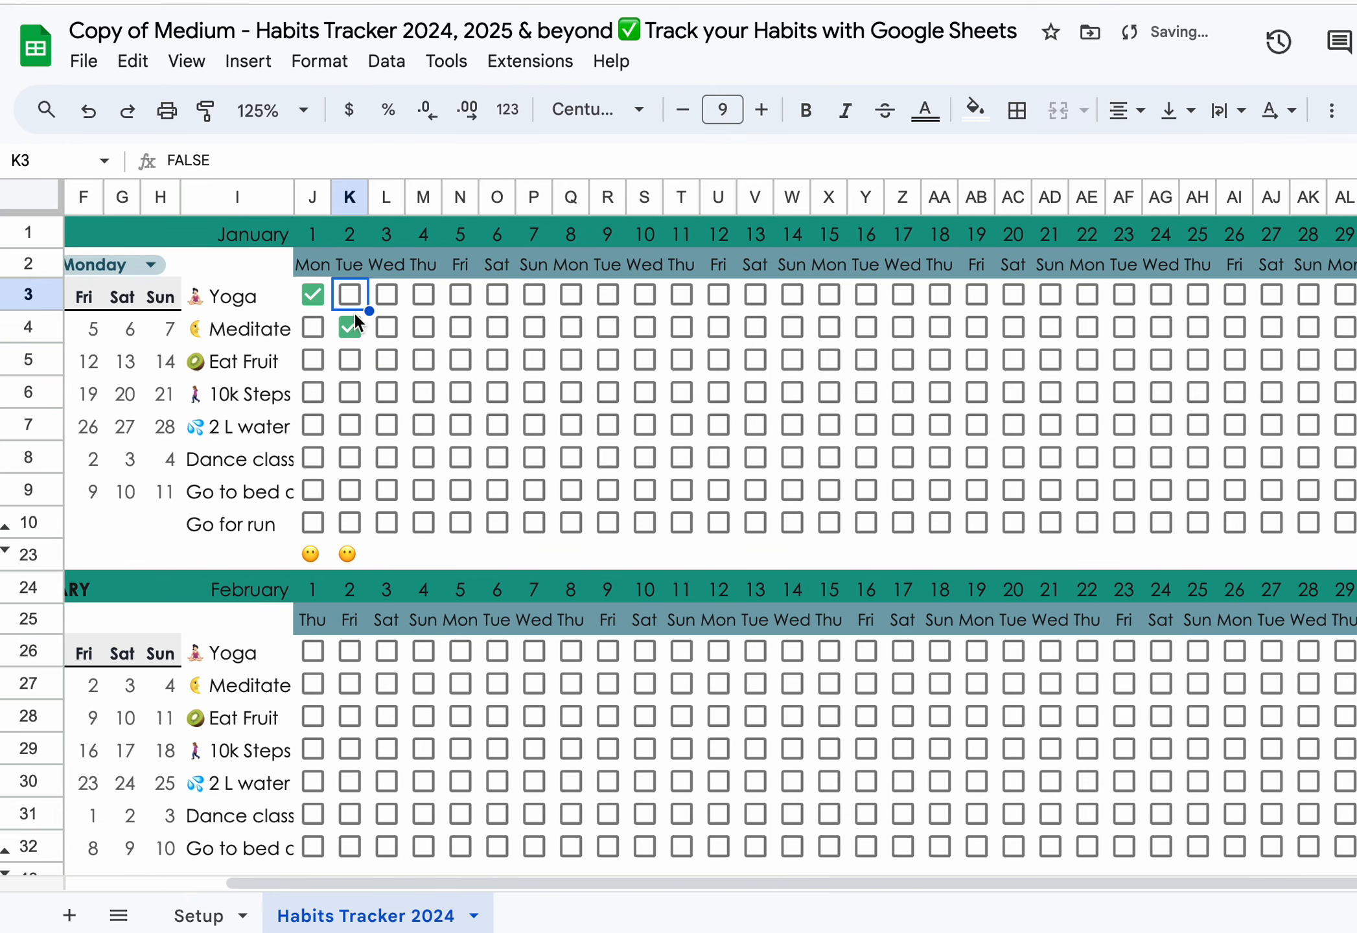
{"action": "left_click", "coordinate": [349, 327]}
{"action": "left_click", "coordinate": [320, 296]}
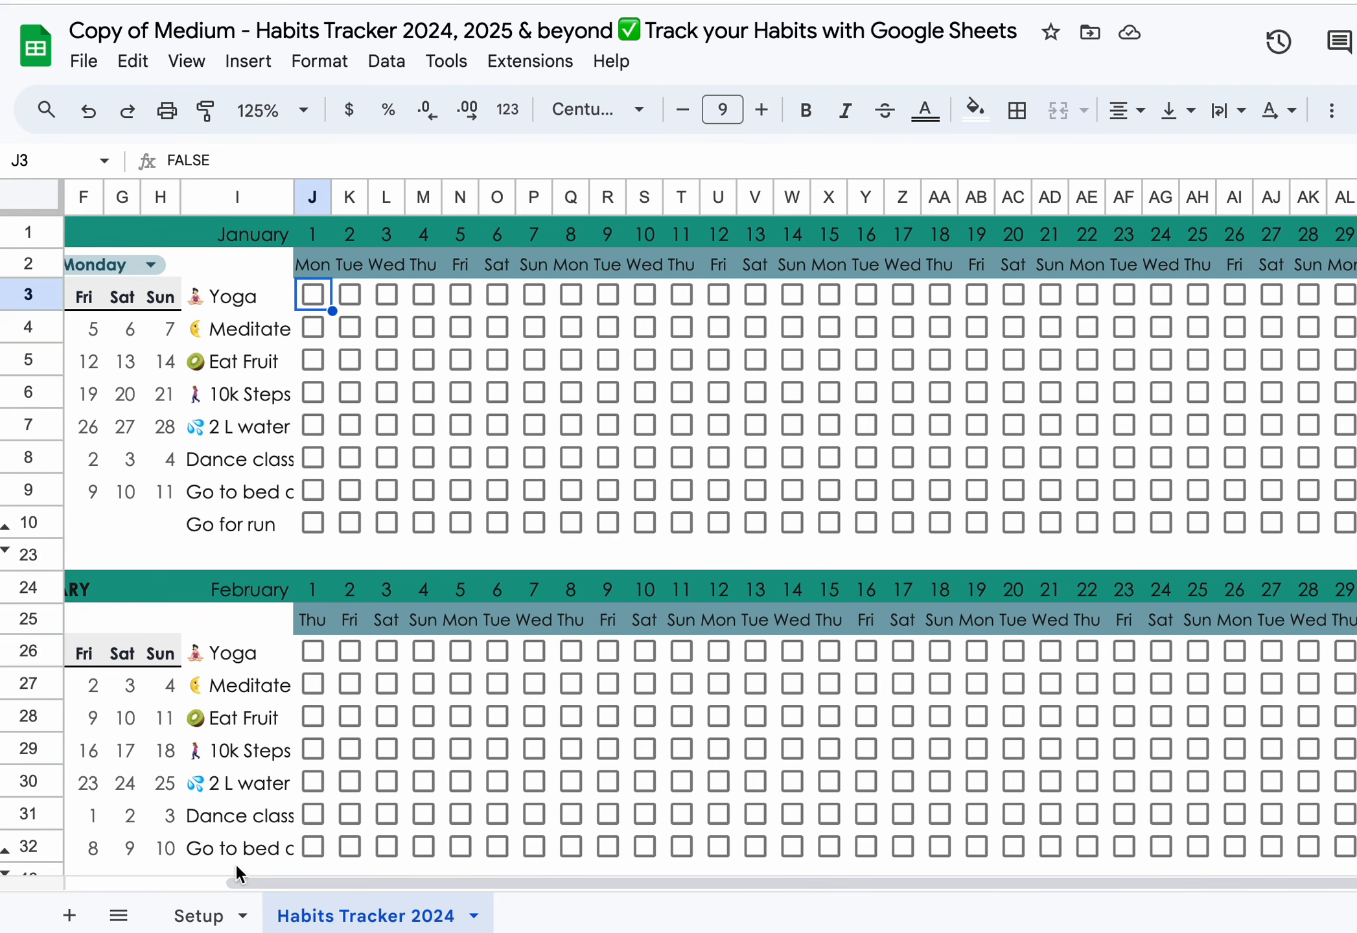
Try 2025 as the calendar year in the tracker's header.
{"action": "left_click_drag", "start_coordinate": [290, 881], "coordinate": [123, 879]}
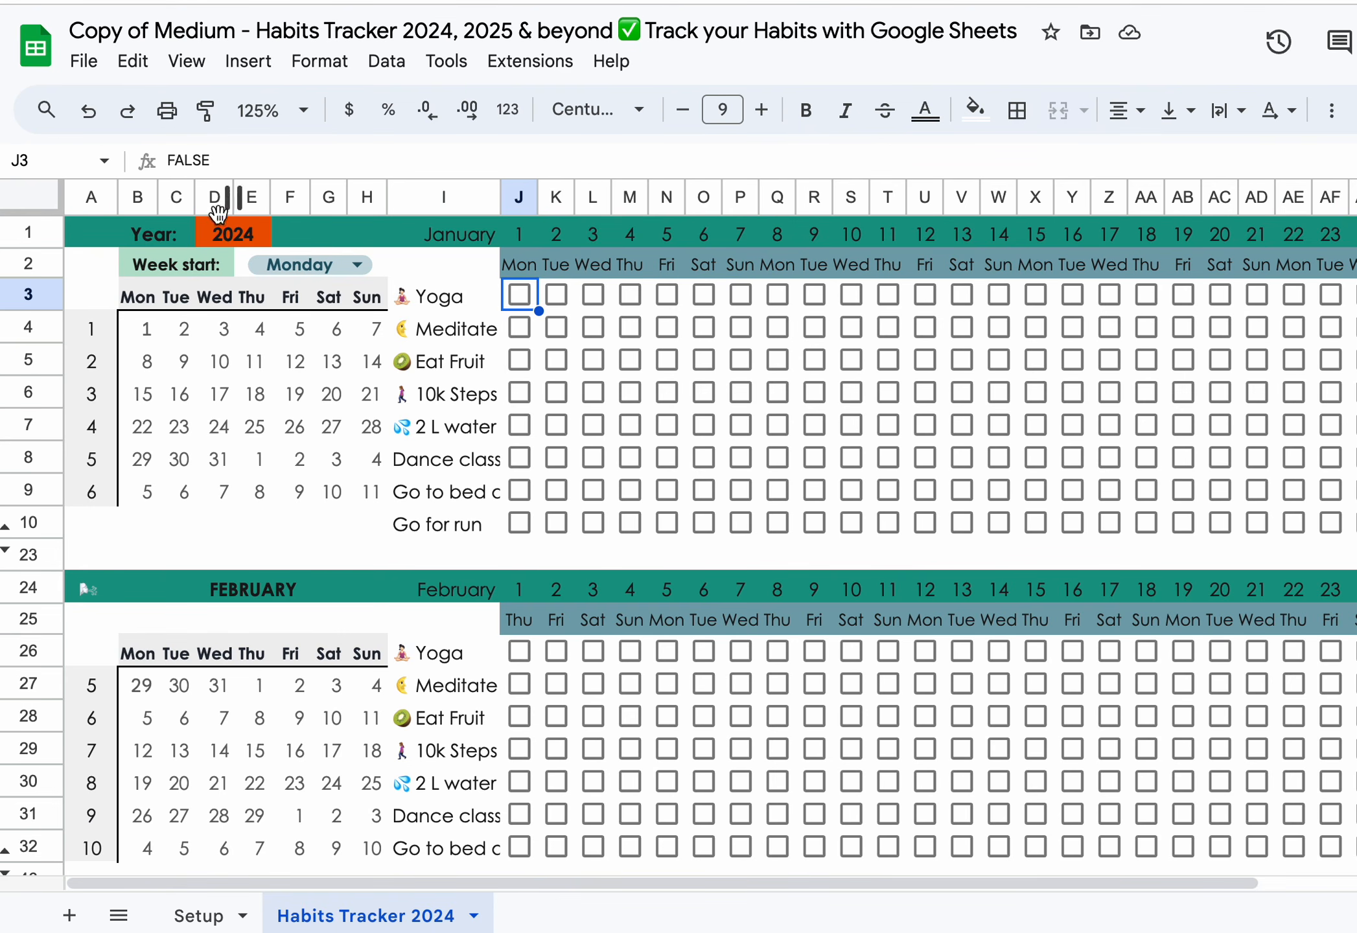
{"action": "left_click", "coordinate": [221, 239]}
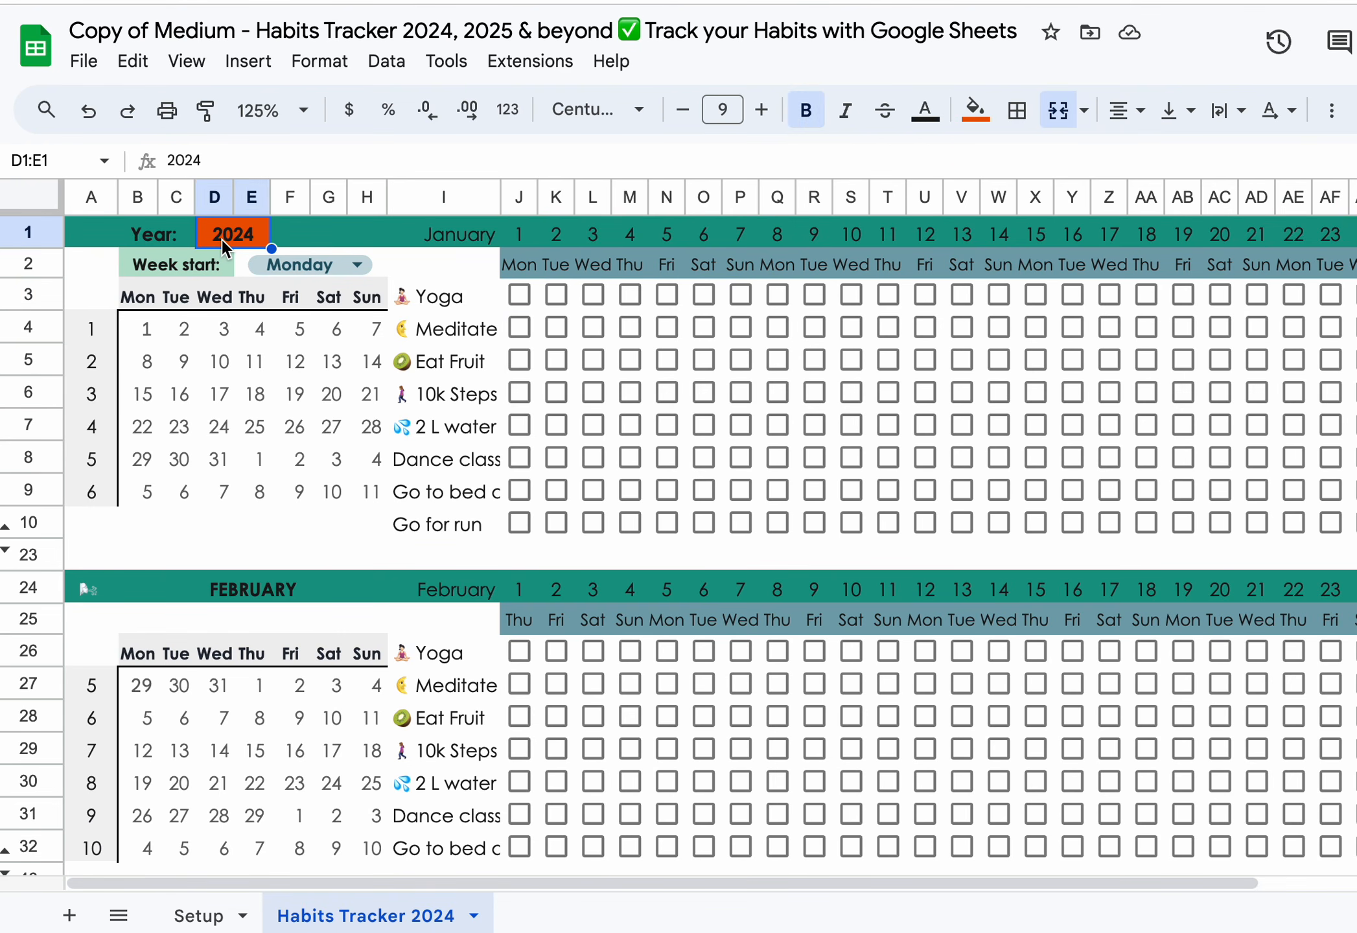
{"action": "type", "text": "2025"}
{"action": "key", "text": "Return"}
Set the calendar year in the tracker's header to 2026 and reselect the year cell.
{"action": "key", "text": "Up"}
{"action": "key", "text": "Right"}
{"action": "key", "text": "Left"}
{"action": "type", "text": "2026"}
{"action": "key", "text": "Return"}
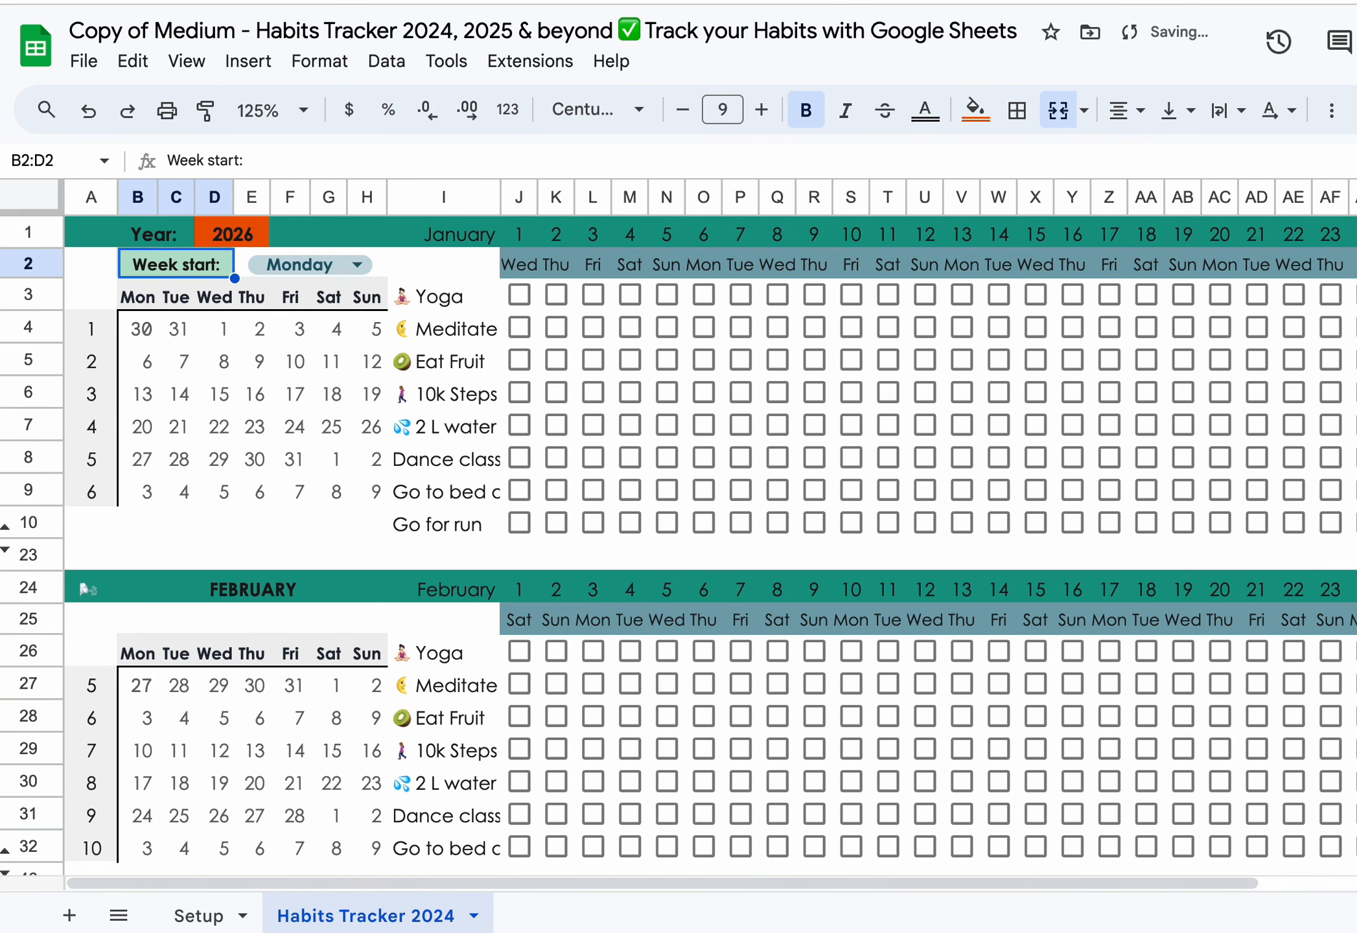
{"action": "key", "text": "Up"}
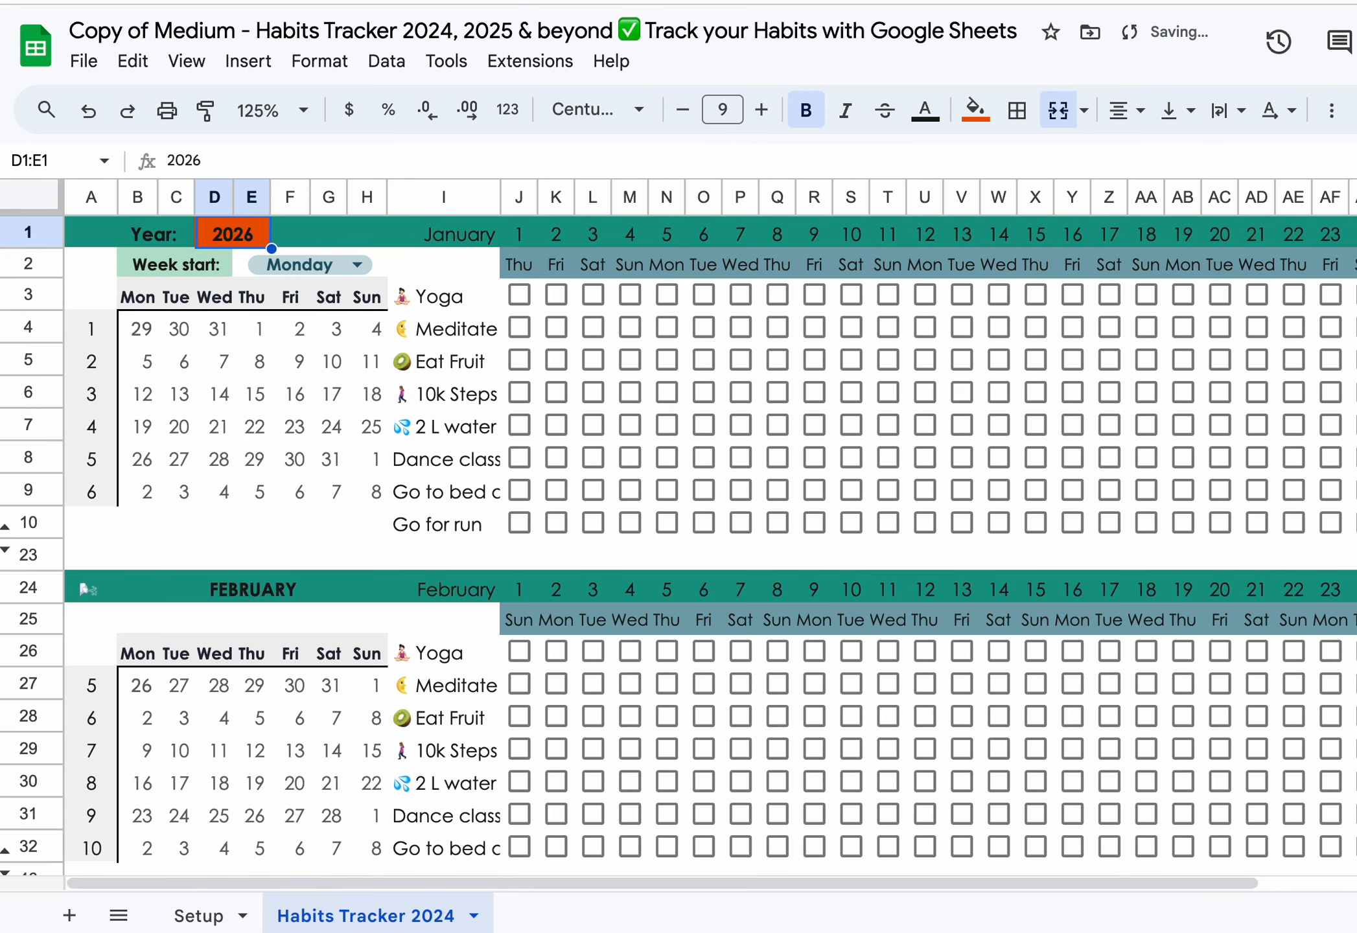